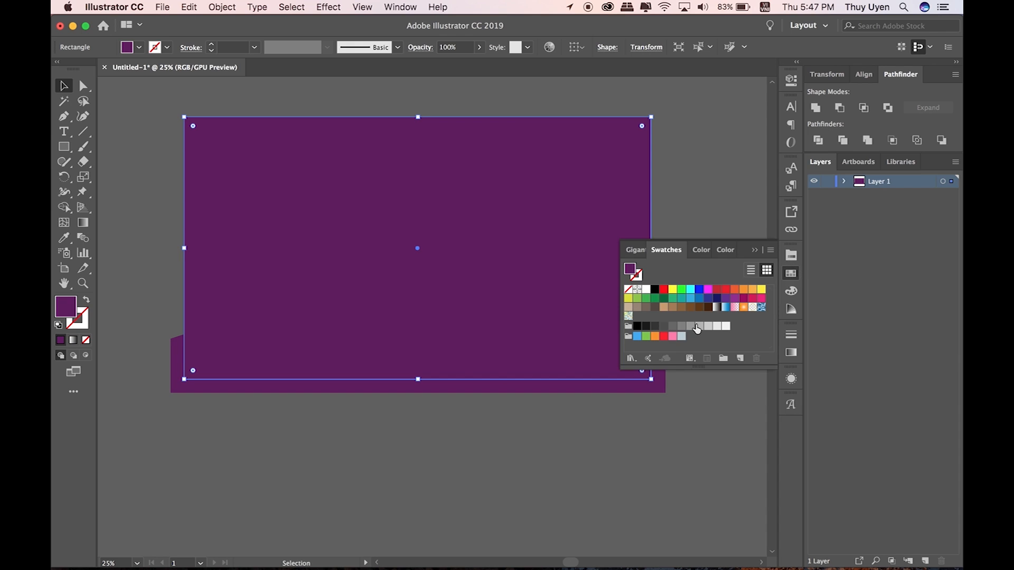
# Step: Fill the background rectangle with the dark purple C=75 M=100 Y=1 K=74 swatch from Gigantic Master Colors
pyautogui.click(792, 257)
pyautogui.click(752, 346)
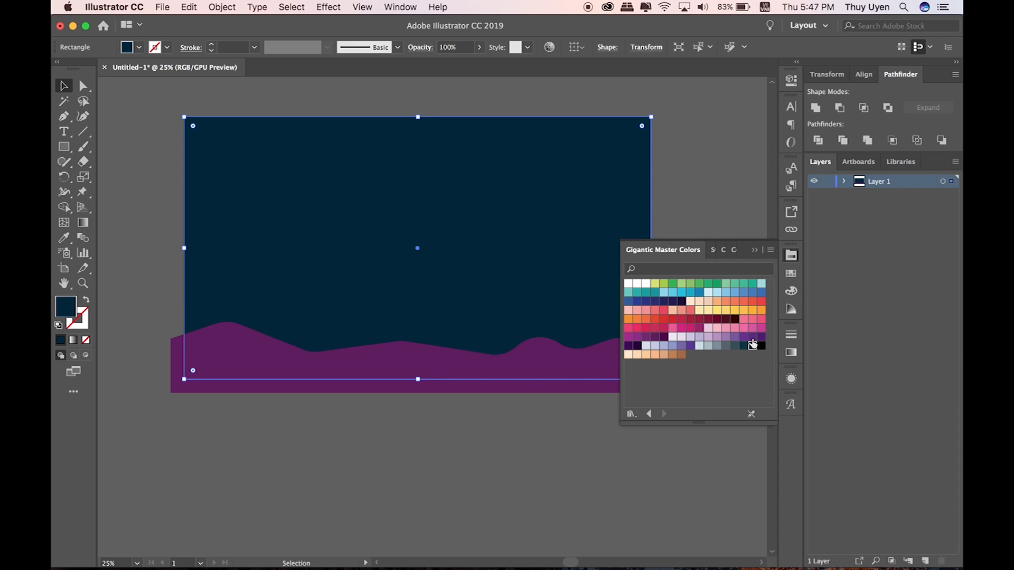
pyautogui.click(752, 337)
pyautogui.click(663, 337)
pyautogui.click(637, 345)
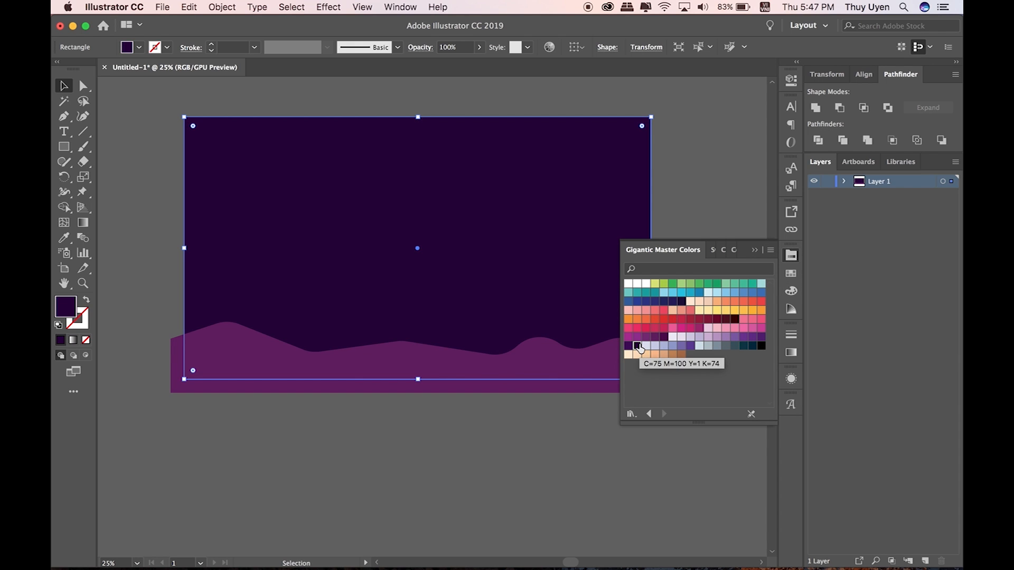
pyautogui.click(791, 273)
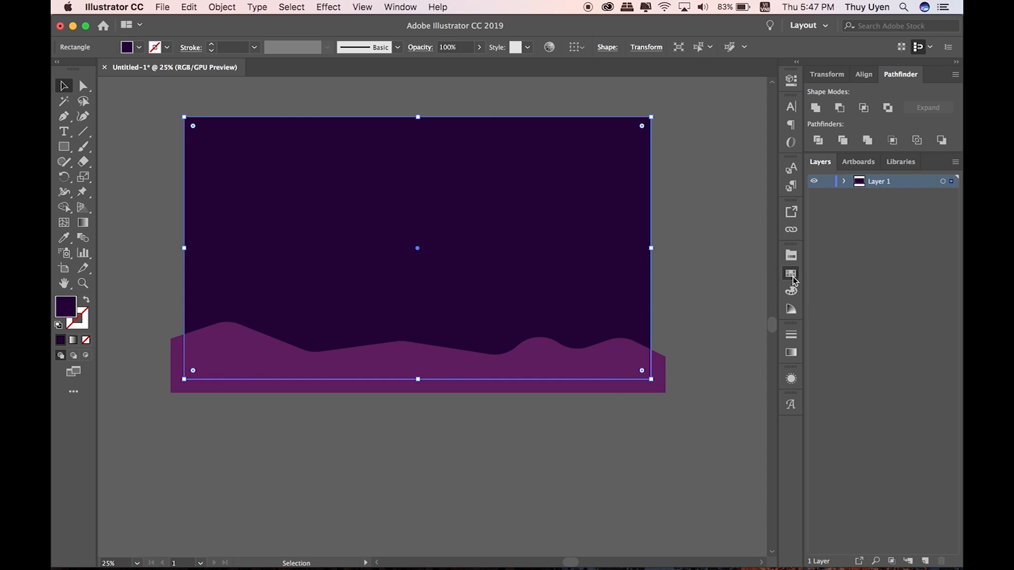
# Step: Fill the background rectangle with a linear gradient at a 90° angle
pyautogui.click(791, 352)
pyautogui.click(681, 441)
pyautogui.click(629, 448)
pyautogui.write('90')
pyautogui.press('Return')
# Step: Detach the Gigantic Master Colors swatches as a floating panel, and bring back the gradient settings
pyautogui.click(753, 449)
pyautogui.moveTo(791, 255); pyautogui.dragTo(148, 404)
pyautogui.click(165, 445)
pyautogui.click(172, 430)
pyautogui.click(791, 335)
pyautogui.click(753, 430)
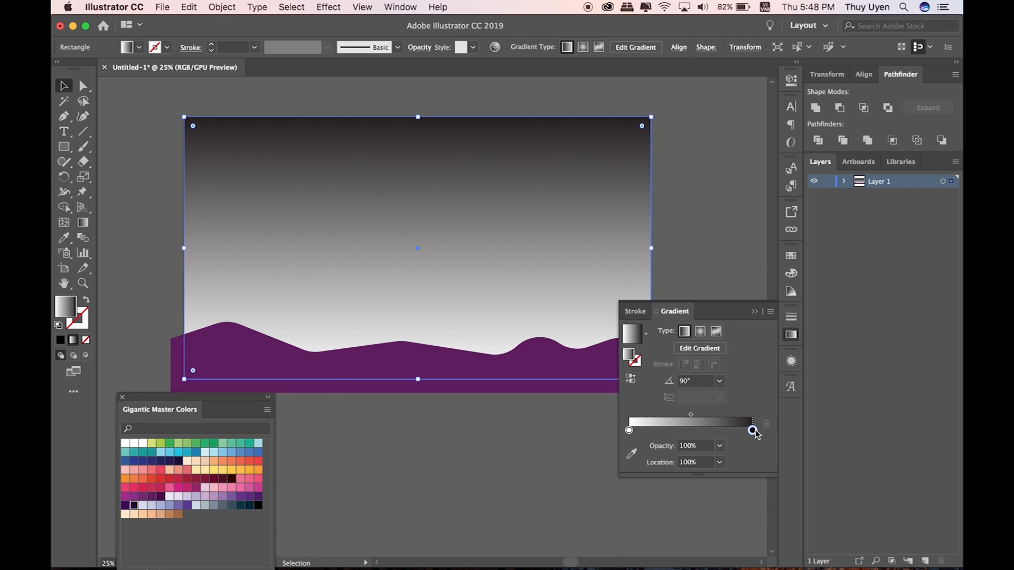
pyautogui.click(154, 497)
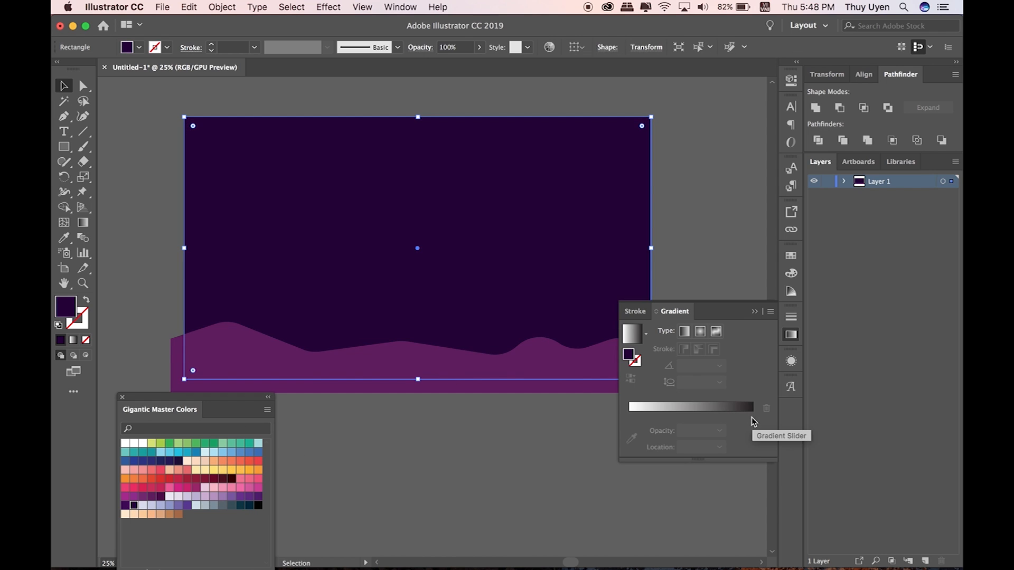
pyautogui.click(74, 340)
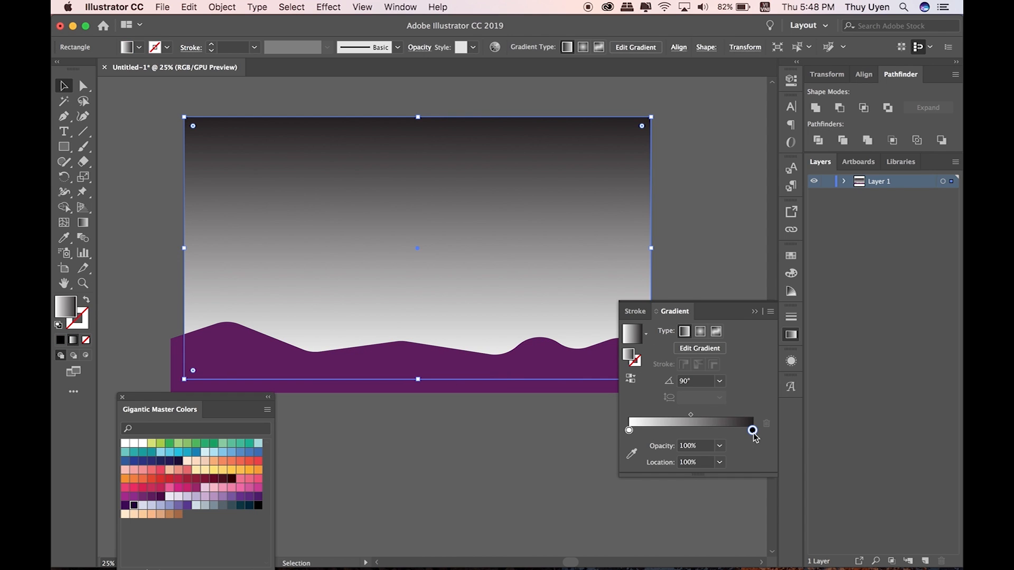
# Step: Color the sky gradient's 100% stop dark purple (C=75 M=100 Y=1 K=74) and its 0% stop peach (C=0 M=16 Y=30 K=0)
pyautogui.click(632, 456)
pyautogui.click(134, 505)
pyautogui.press('Escape')
pyautogui.click(629, 415)
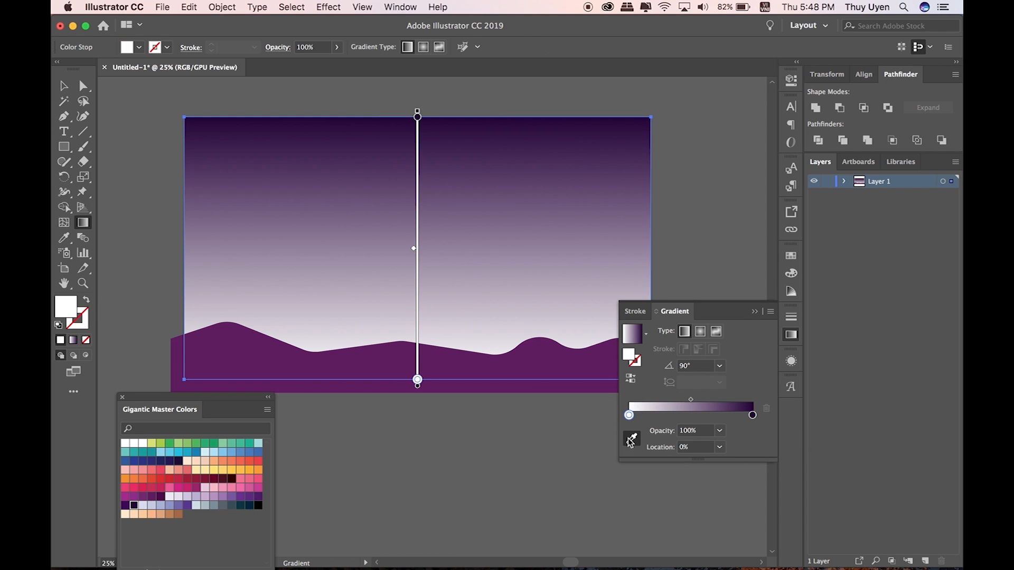
pyautogui.click(632, 438)
pyautogui.click(126, 515)
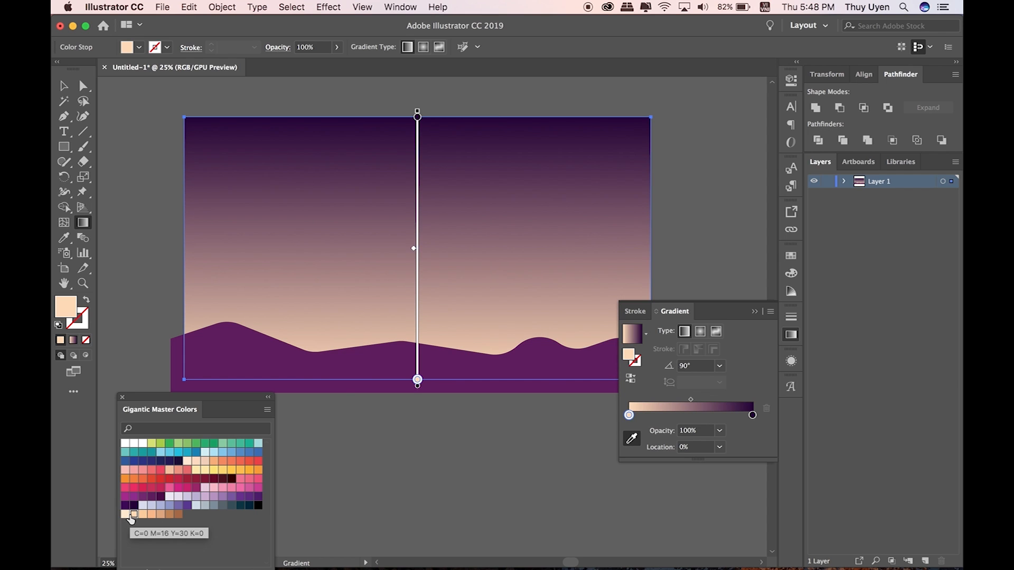
pyautogui.click(755, 312)
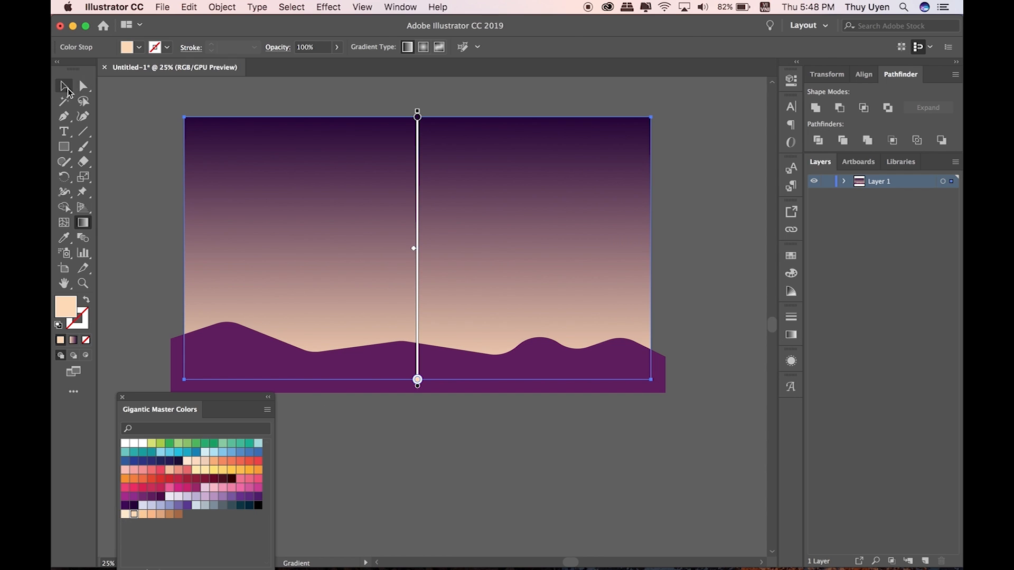
# Step: Trim the part of the purple hills that extends beyond the background rectangle with the Shape Builder tool
pyautogui.click(67, 91)
pyautogui.press('super+a')
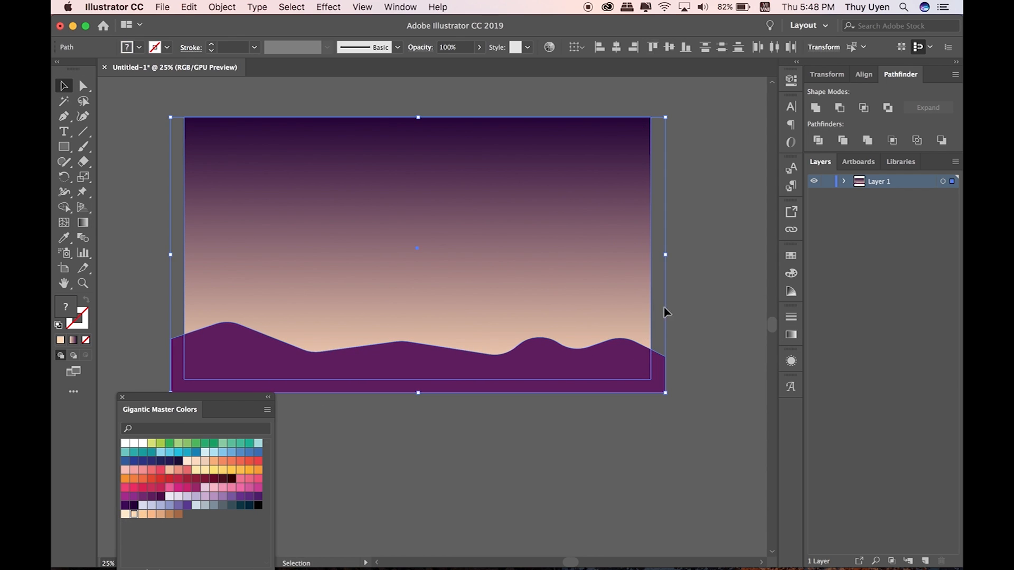
pyautogui.click(66, 210)
pyautogui.keyDown('alt'); pyautogui.click(613, 389); pyautogui.keyUp('alt')
pyautogui.click(63, 86)
pyautogui.click(143, 338)
# Step: Shrink the floating Gigantic Master Colors panel and move it clear of the artwork
pyautogui.click(188, 412)
pyautogui.moveTo(224, 396); pyautogui.dragTo(233, 398)
pyautogui.moveTo(279, 526); pyautogui.dragTo(284, 527)
pyautogui.moveTo(233, 396); pyautogui.dragTo(244, 368)
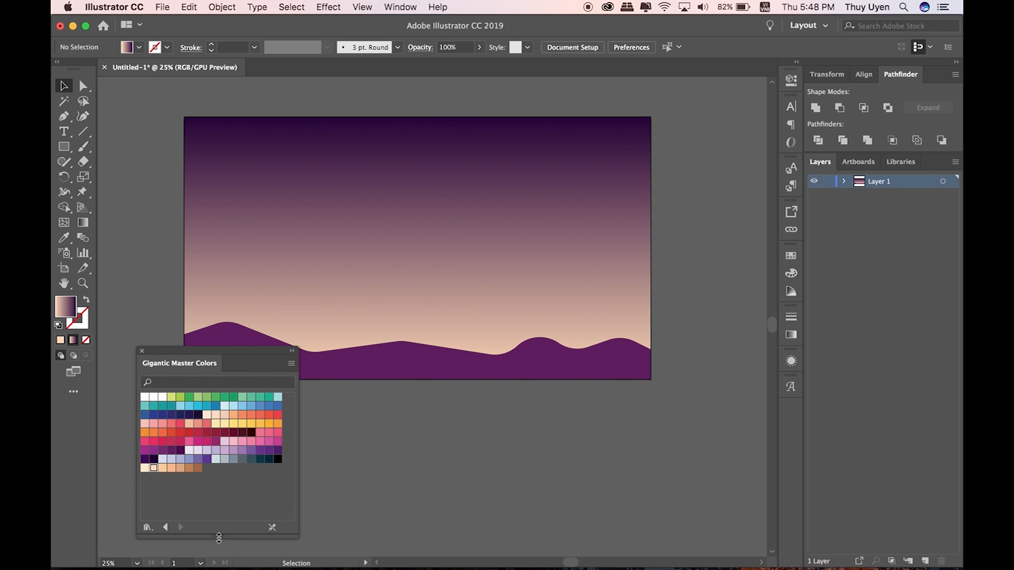
pyautogui.moveTo(218, 538); pyautogui.dragTo(219, 491)
pyautogui.moveTo(201, 362); pyautogui.dragTo(166, 421)
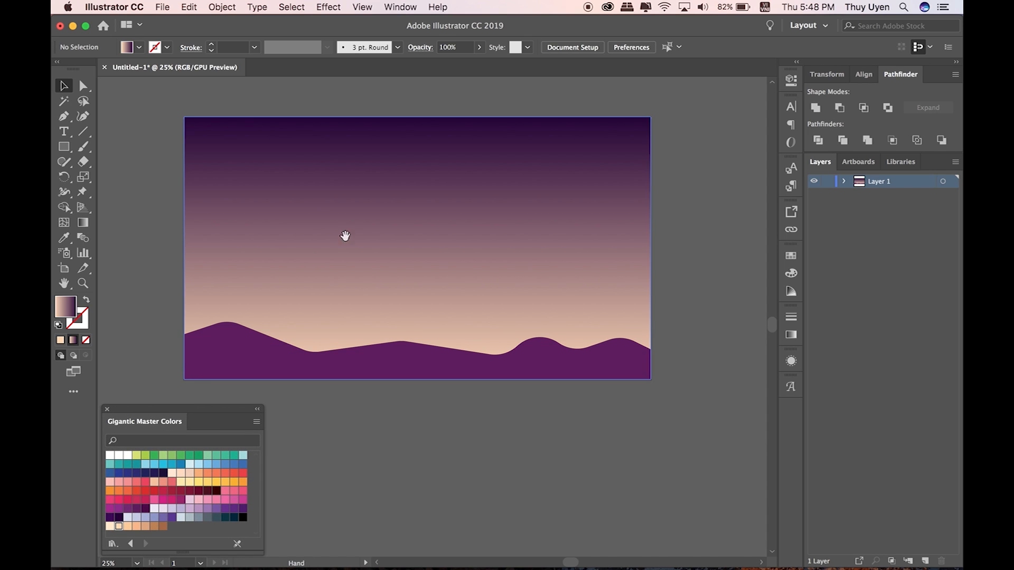
# Step: Draw a closed second hill silhouette with three peaks across the bottom of the sky using the Pen tool, overlapping the artboard edges
pyautogui.moveTo(343, 239); pyautogui.dragTo(350, 233)
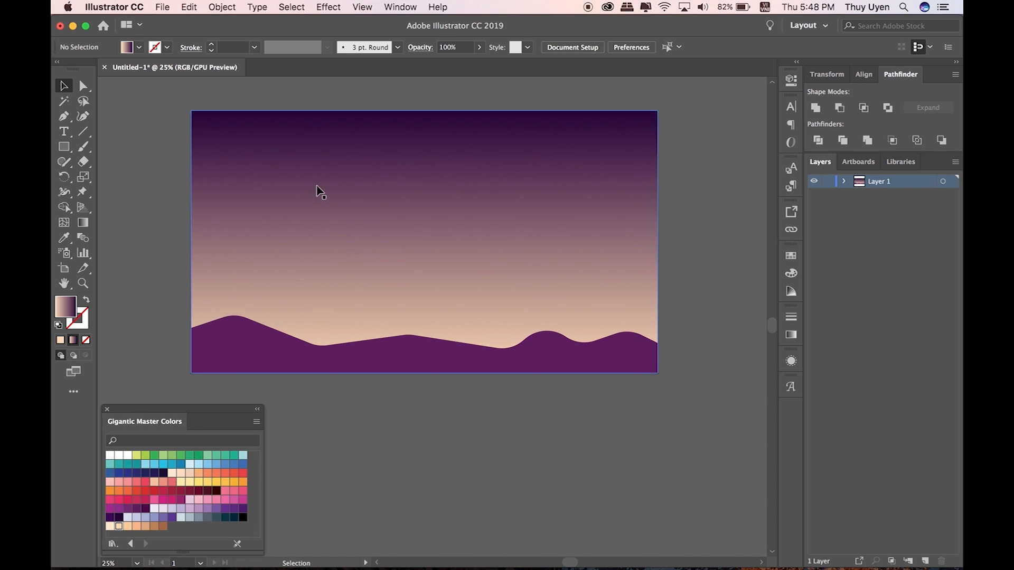
pyautogui.click(179, 354)
pyautogui.click(299, 320)
pyautogui.click(374, 326)
pyautogui.click(488, 304)
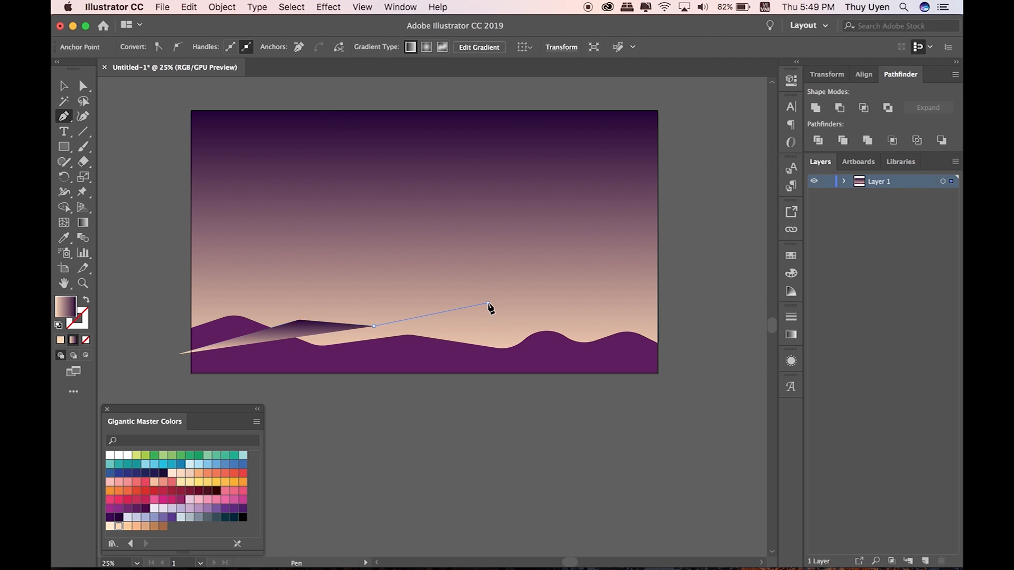
pyautogui.click(547, 323)
pyautogui.click(622, 311)
pyautogui.click(675, 335)
pyautogui.click(674, 411)
pyautogui.click(169, 393)
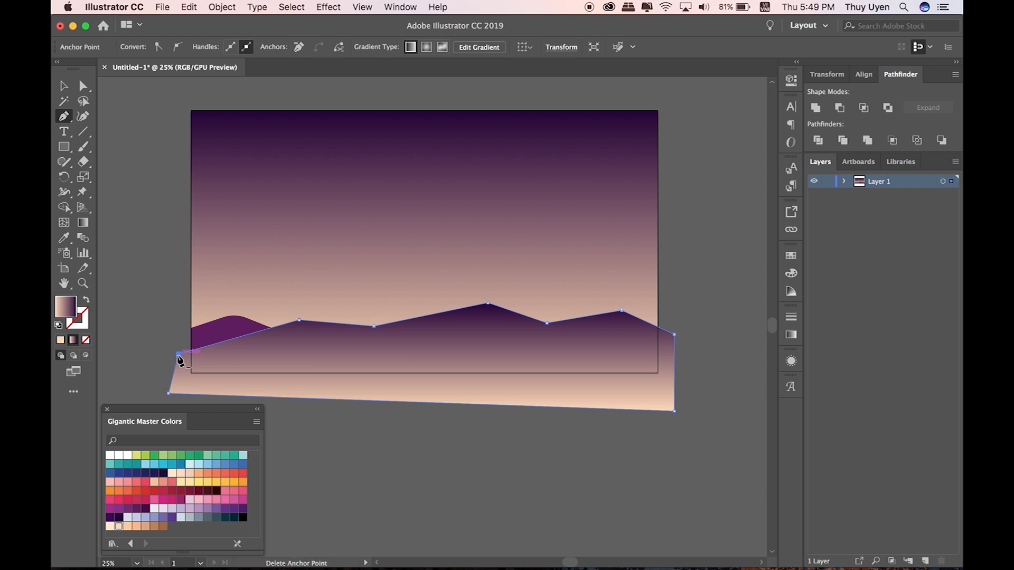
pyautogui.press('v')
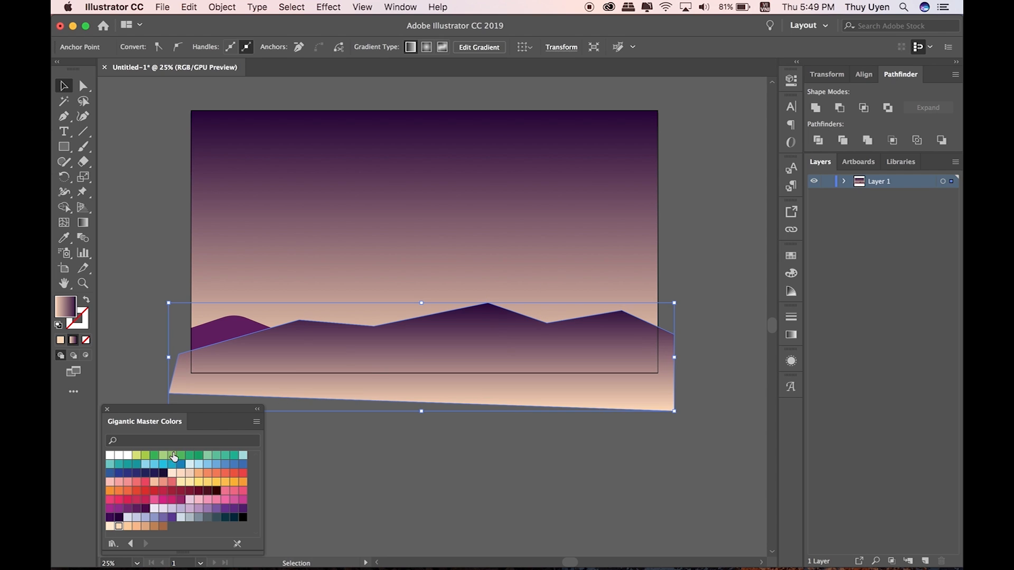
# Step: Fill the second hill shape with a medium purple and send it behind the front hills
pyautogui.click(239, 502)
pyautogui.click(119, 508)
pyautogui.press('super+bracketleft')
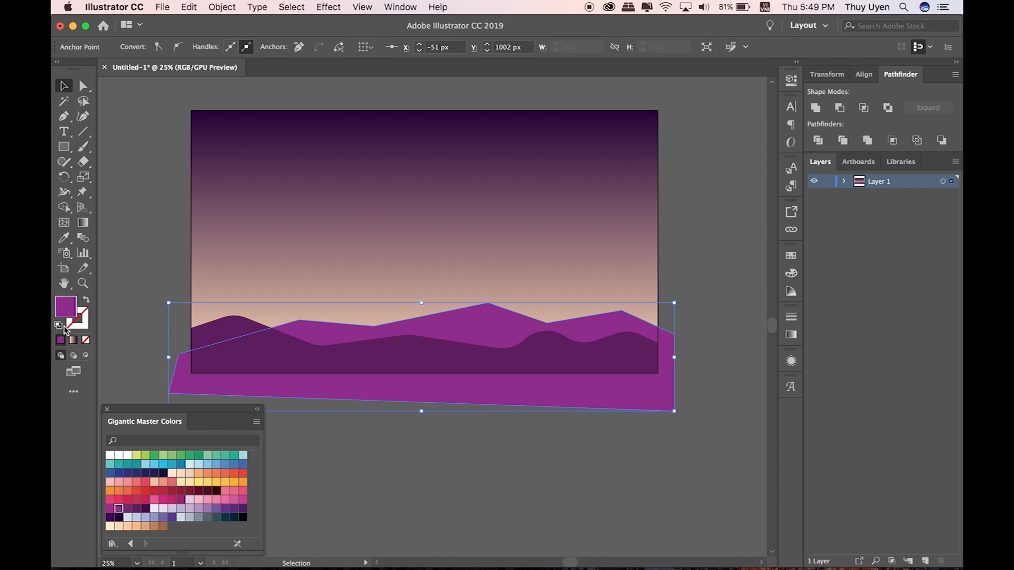
pyautogui.click(128, 508)
# Step: Round the ridge corners of the second hill shape to a corner radius of about 489 px
pyautogui.click(82, 86)
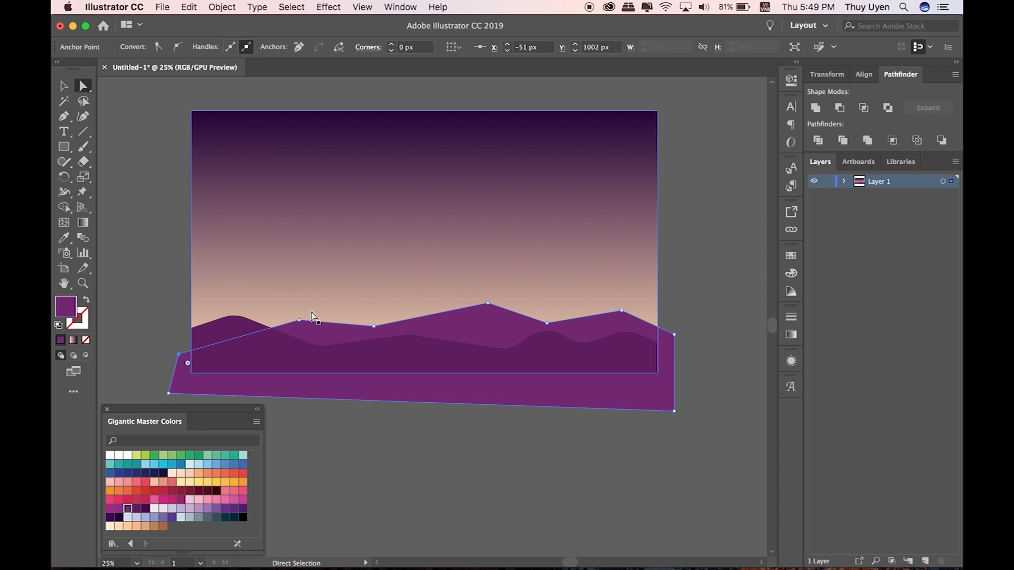
pyautogui.click(546, 323)
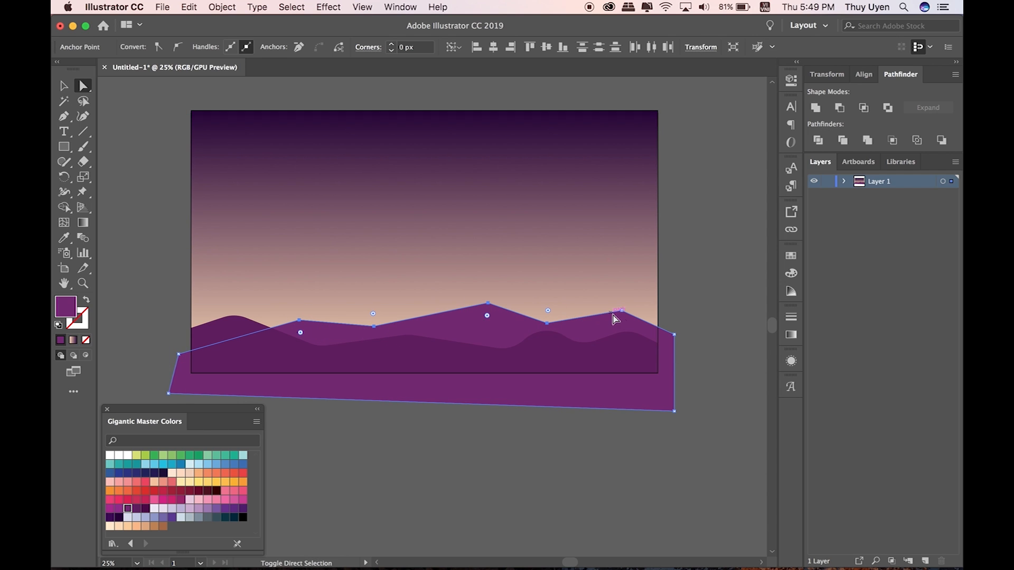
pyautogui.moveTo(487, 316); pyautogui.dragTo(455, 457)
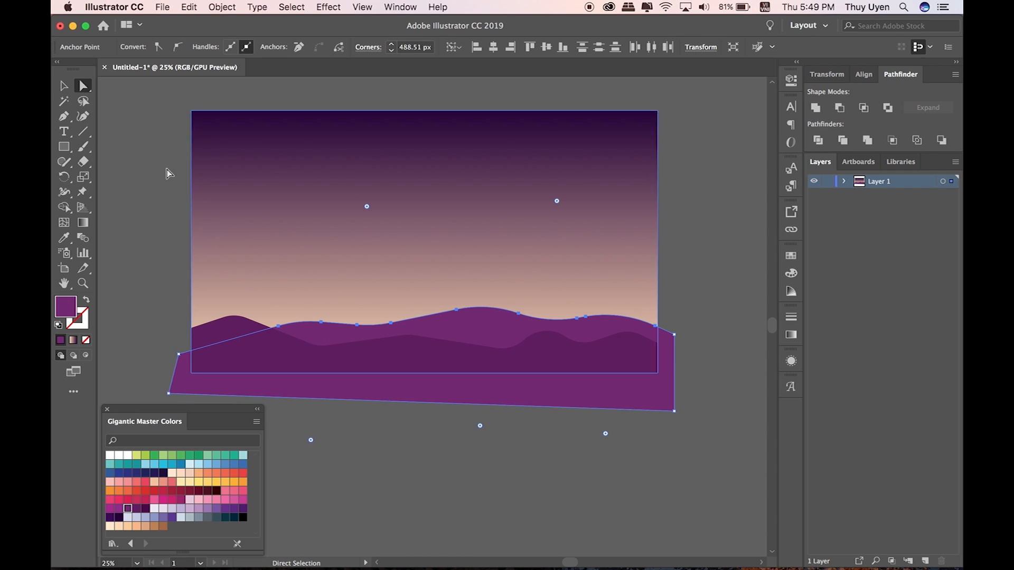
pyautogui.click(64, 85)
pyautogui.click(697, 262)
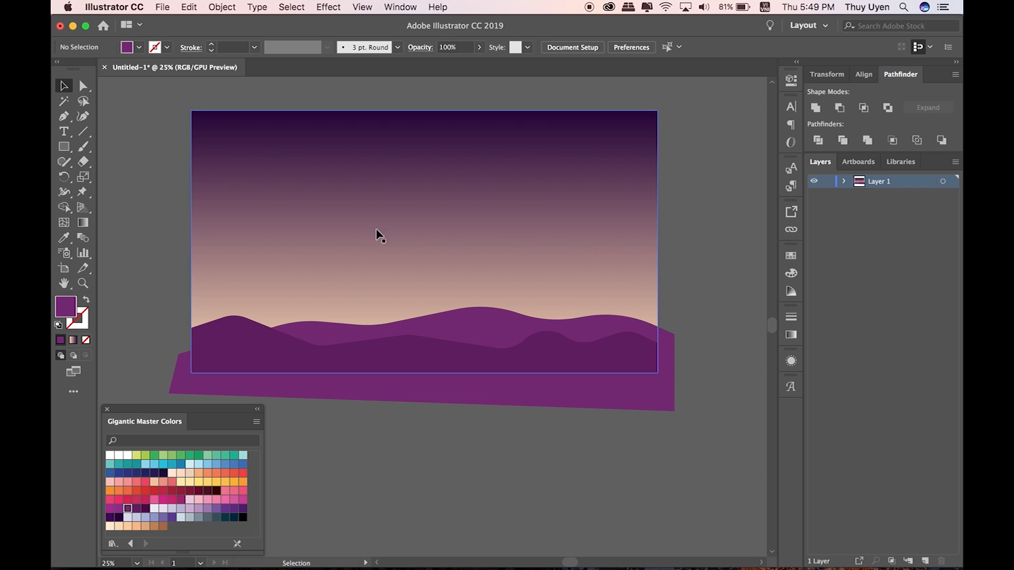
# Step: Draw a taller, closed third hill silhouette with the Pen tool, zigzagging above the other hills and extending past the artboard edges
pyautogui.click(71, 119)
pyautogui.click(176, 301)
pyautogui.click(247, 278)
pyautogui.click(337, 303)
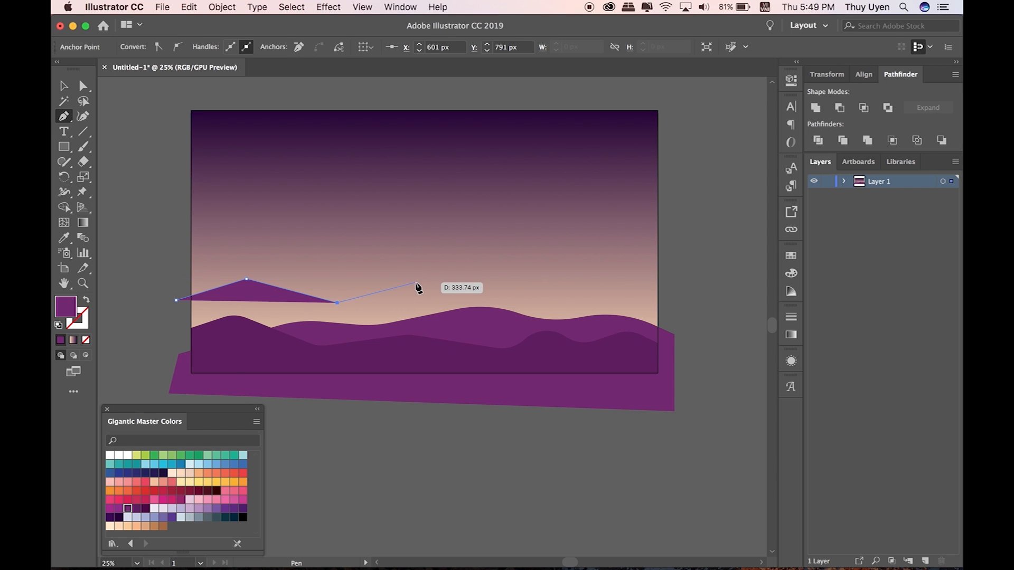
pyautogui.click(415, 284)
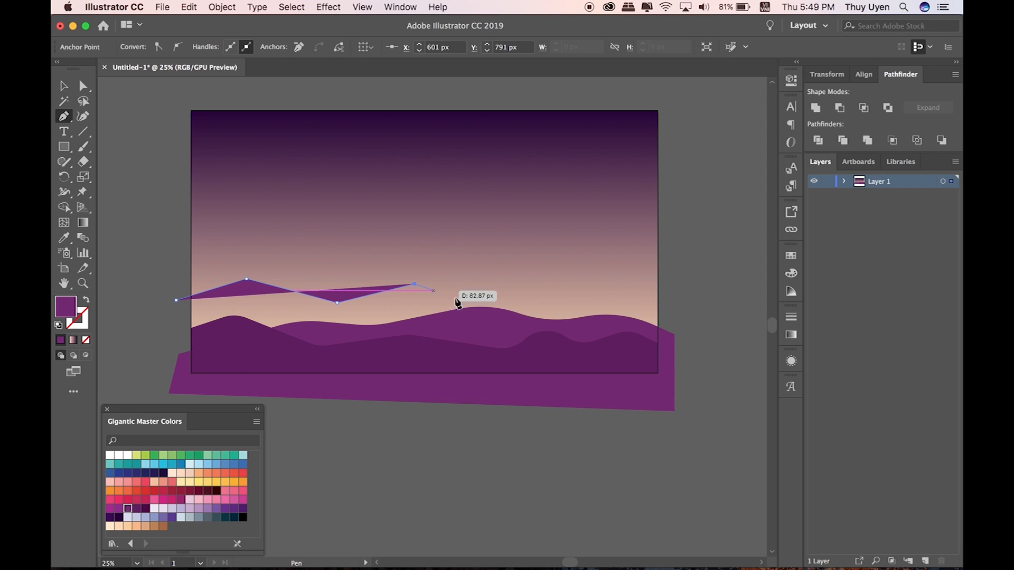
pyautogui.click(505, 315)
pyautogui.click(584, 297)
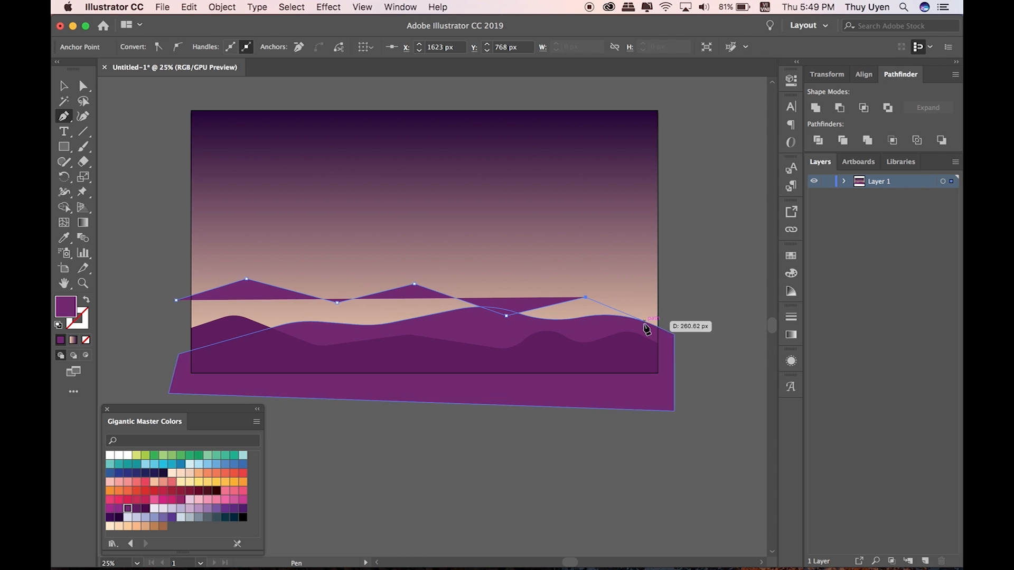
pyautogui.click(671, 283)
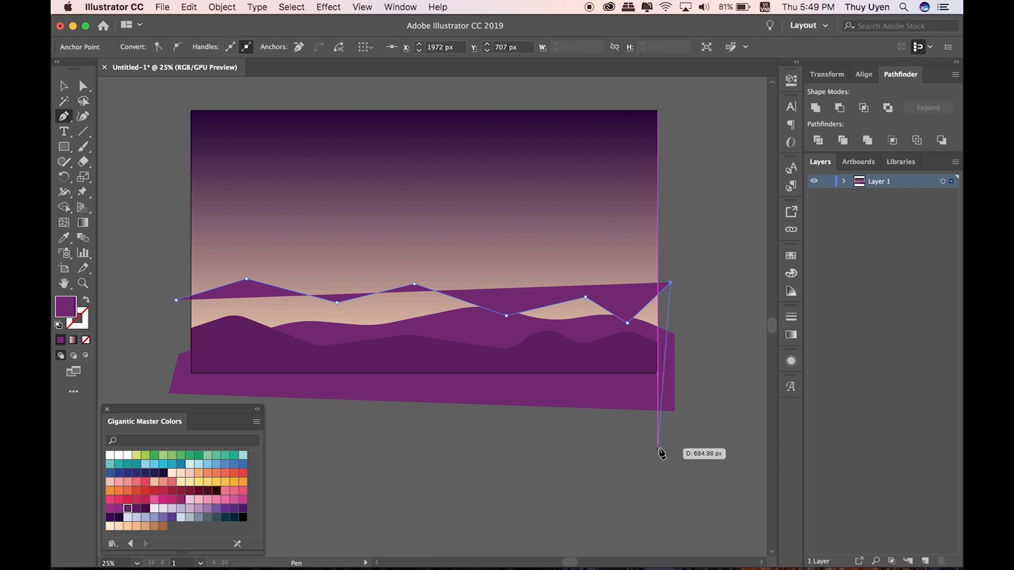
pyautogui.click(663, 446)
pyautogui.click(146, 390)
pyautogui.click(176, 300)
# Step: Round the third hill's ridge corners to about 171 px, and place the shape behind the other hills but above the sky
pyautogui.press('super')
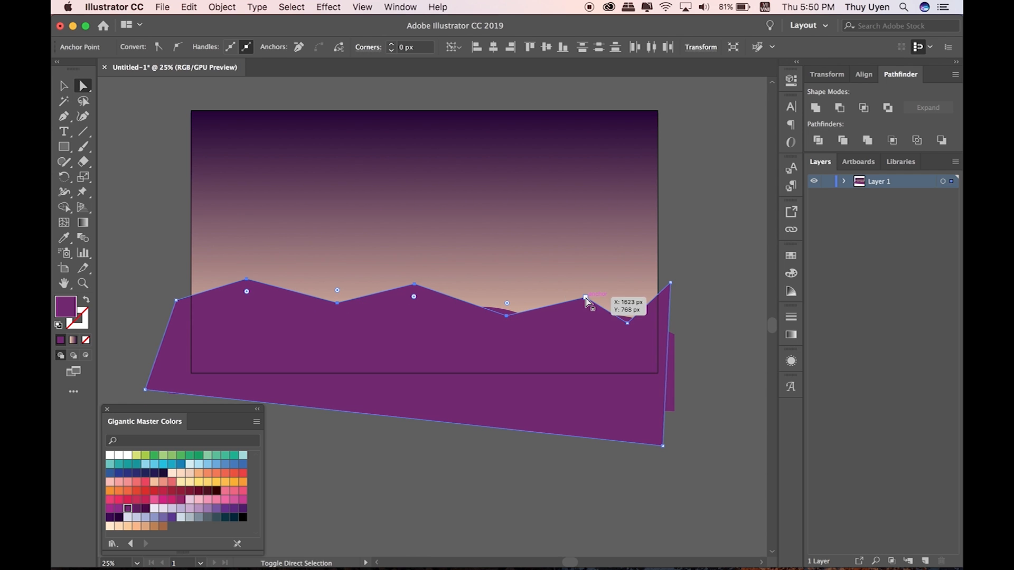
pyautogui.moveTo(337, 291); pyautogui.dragTo(338, 261)
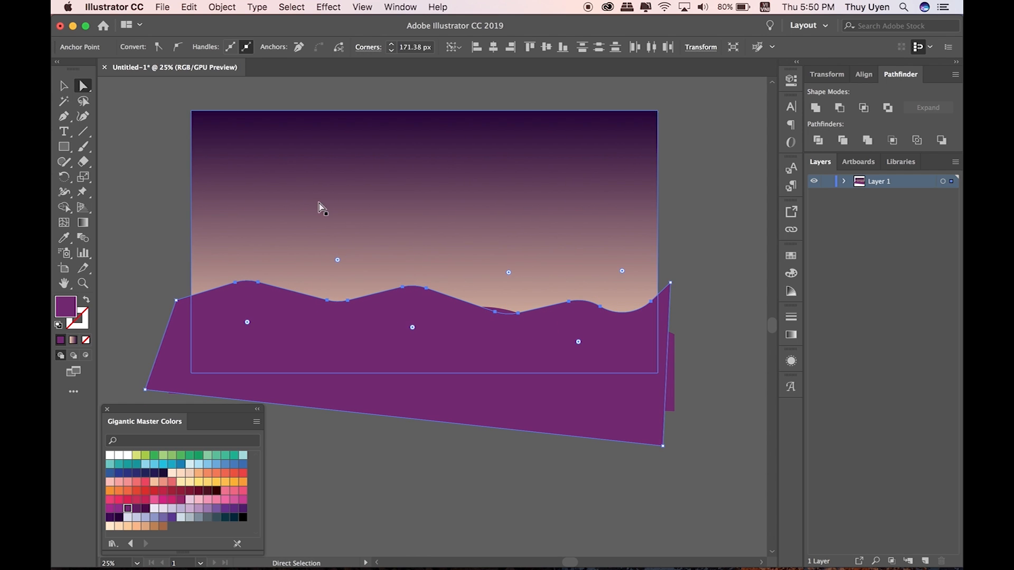
pyautogui.press('shift+super+bracketleft')
pyautogui.press('super+bracketright')
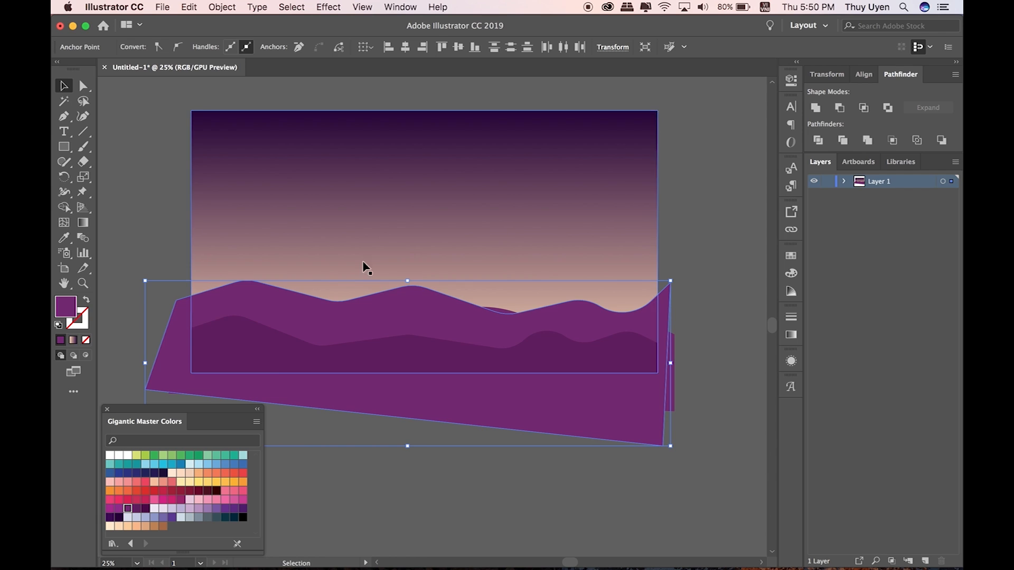
# Step: Fill the third hill shape with a brighter purple than the hills in front
pyautogui.click(118, 510)
pyautogui.click(126, 509)
pyautogui.click(119, 510)
pyautogui.click(468, 511)
# Step: Shift the brighter back hill shape slightly to fine-tune its position behind the other hills
pyautogui.moveTo(283, 304); pyautogui.dragTo(287, 311)
pyautogui.click(646, 212)
pyautogui.moveTo(665, 306); pyautogui.dragTo(666, 306)
pyautogui.click(724, 258)
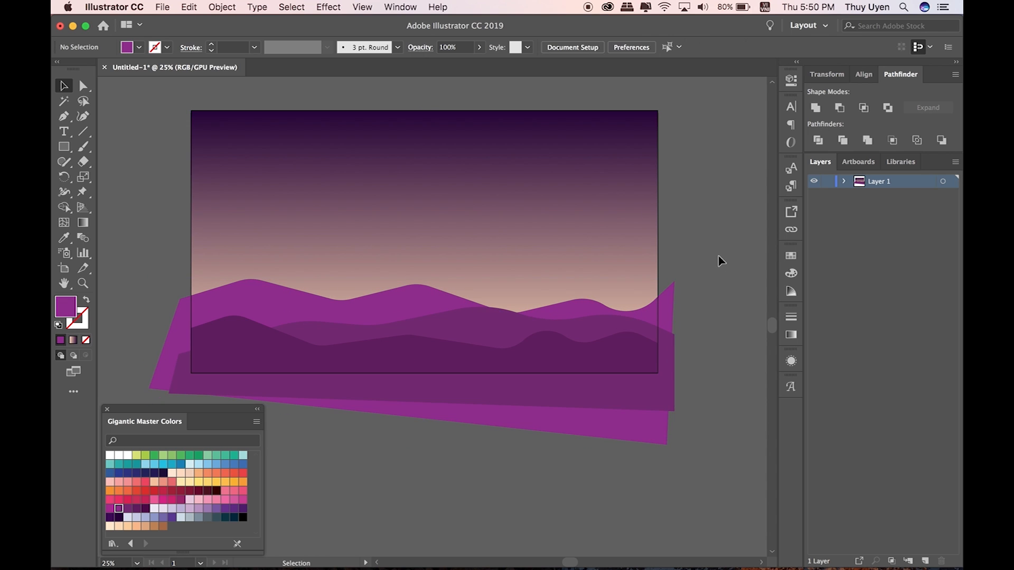
pyautogui.moveTo(631, 249); pyautogui.dragTo(637, 235)
pyautogui.moveTo(392, 287); pyautogui.dragTo(381, 287)
# Step: Trim all the hill parts extending outside the background rectangle with the Shape Builder tool
pyautogui.moveTo(155, 160); pyautogui.dragTo(482, 343)
pyautogui.click(63, 207)
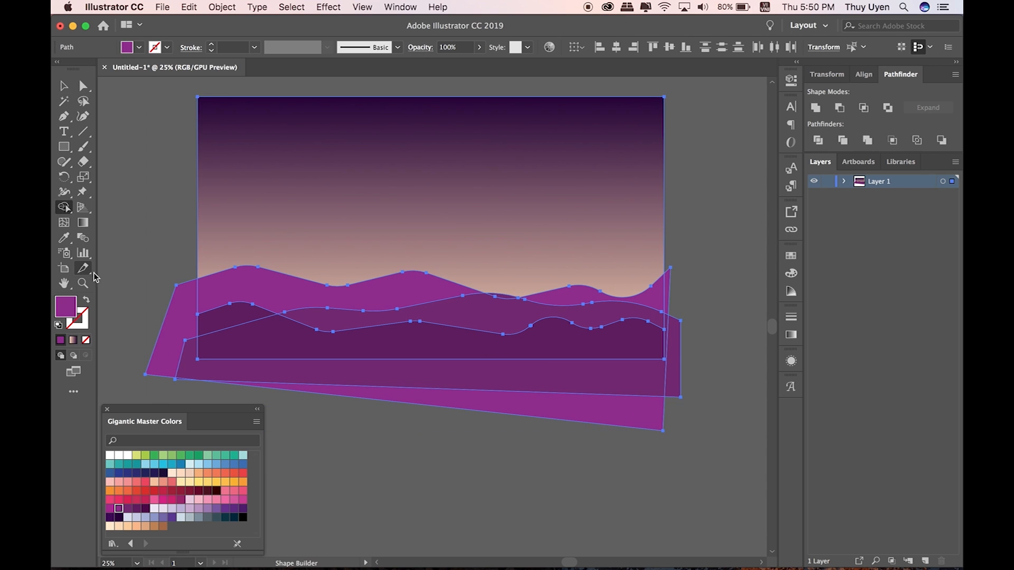
pyautogui.moveTo(177, 257); pyautogui.dragTo(187, 374)
pyautogui.moveTo(320, 415); pyautogui.dragTo(338, 385)
pyautogui.moveTo(647, 404); pyautogui.dragTo(680, 380)
pyautogui.moveTo(696, 267); pyautogui.dragTo(669, 285)
pyautogui.press('v')
pyautogui.click(698, 266)
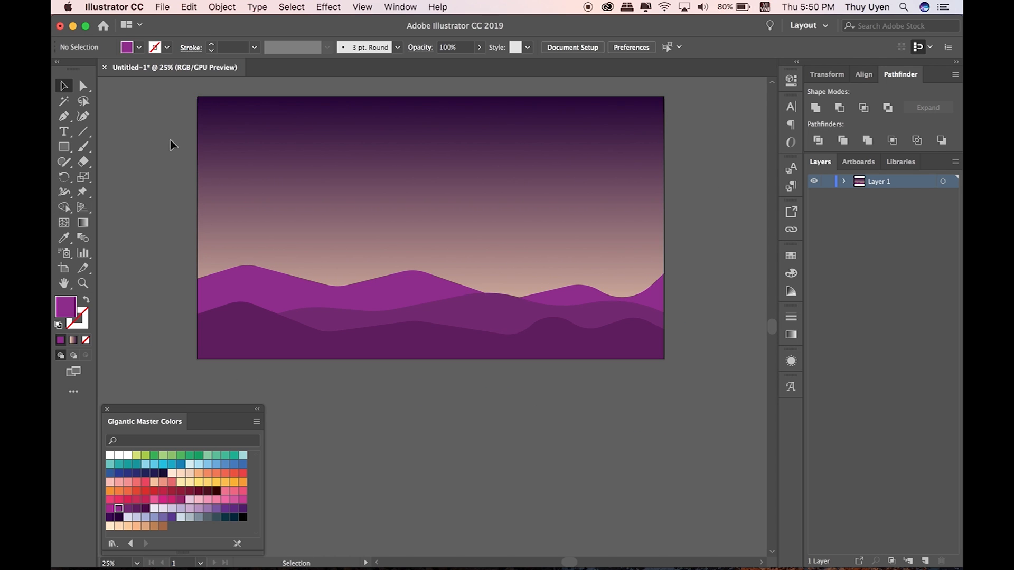
# Step: Try a bluish violet fill on the back hills, and reapply their bright purple swatch
pyautogui.click(261, 293)
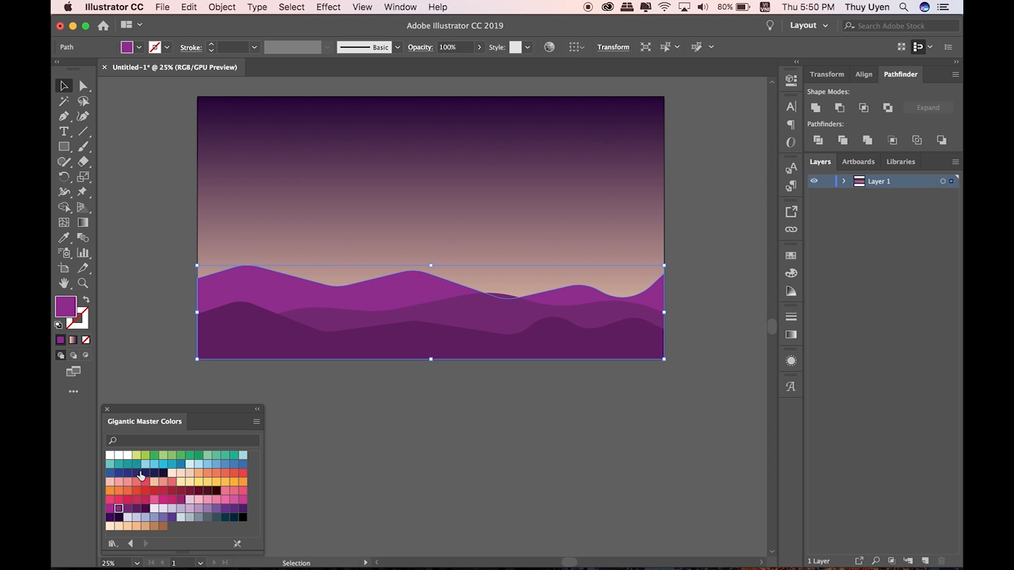
pyautogui.click(235, 501)
pyautogui.click(216, 508)
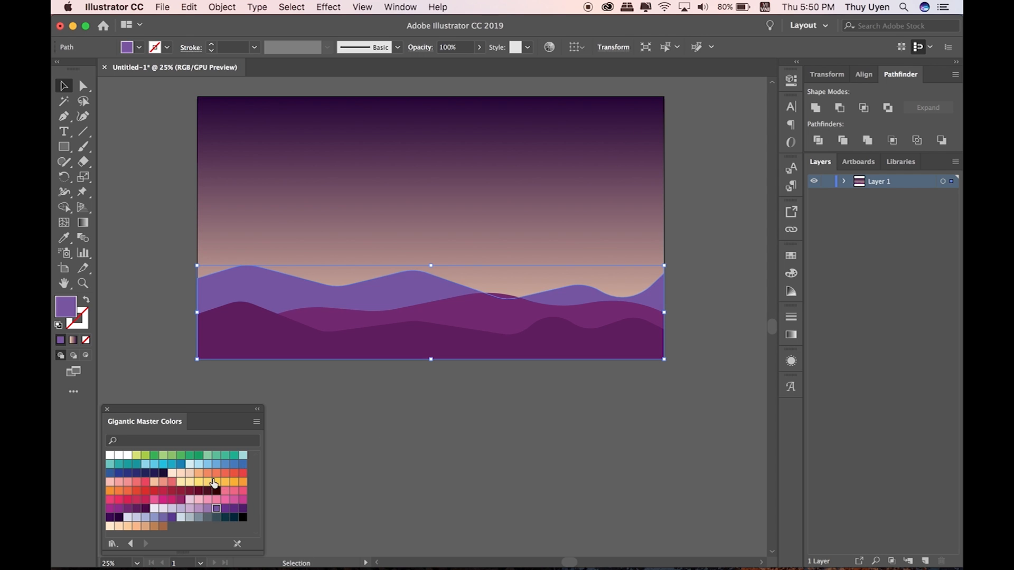
pyautogui.click(119, 509)
pyautogui.click(417, 439)
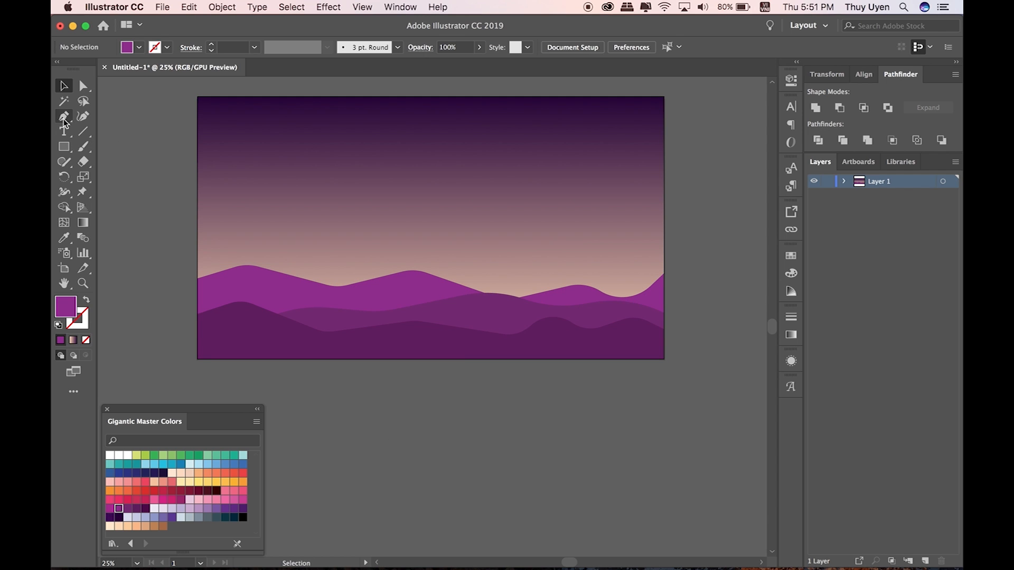
# Step: Draw a closed zigzag hill shape with the Pen tool, peaking above the existing hills and extending past the background's sides and lower edge
pyautogui.click(269, 285)
pyautogui.click(341, 252)
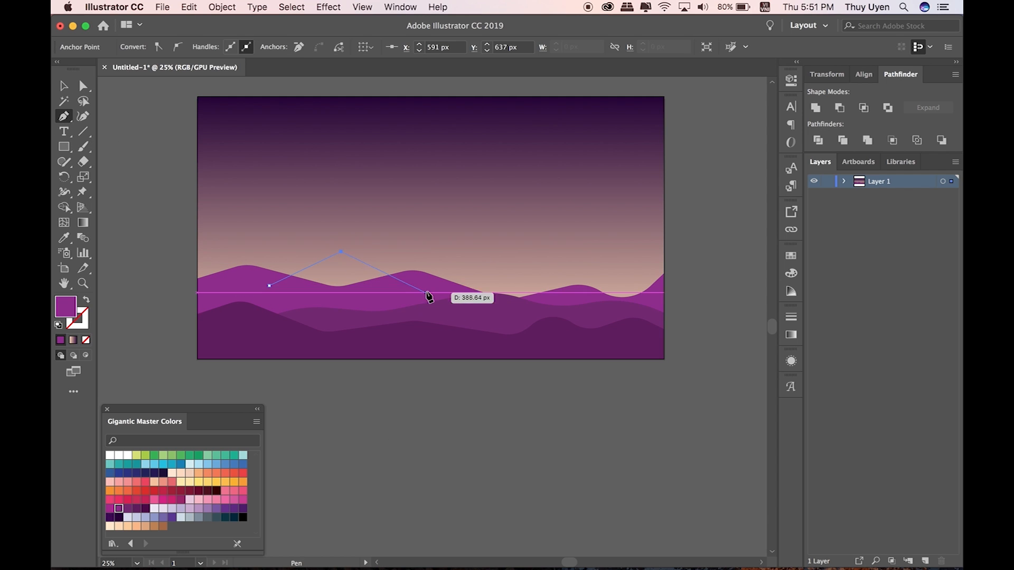
pyautogui.click(427, 286)
pyautogui.click(515, 266)
pyautogui.click(576, 292)
pyautogui.click(633, 252)
pyautogui.click(696, 287)
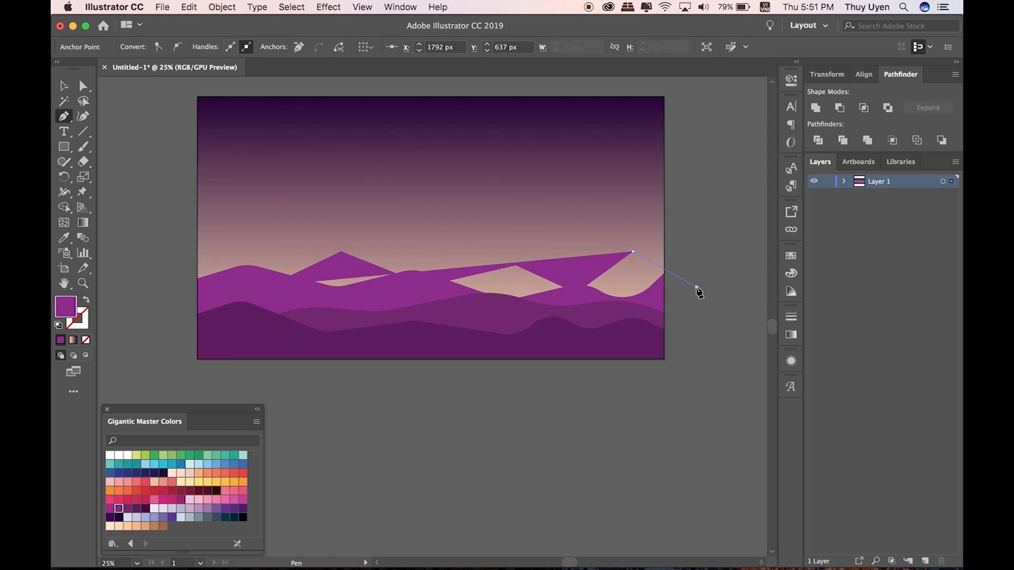
pyautogui.click(682, 383)
pyautogui.click(170, 386)
pyautogui.click(184, 245)
pyautogui.press('v')
# Step: Select the new hill shape's peak and valley anchor points and round them into smooth curves
pyautogui.click(82, 86)
pyautogui.click(269, 286)
pyautogui.keyDown('shift'); pyautogui.click(341, 252); pyautogui.keyUp('shift')
pyautogui.keyDown('shift'); pyautogui.click(427, 286); pyautogui.keyUp('shift')
pyautogui.keyDown('shift'); pyautogui.click(515, 265); pyautogui.keyUp('shift')
pyautogui.keyDown('shift'); pyautogui.click(575, 292); pyautogui.keyUp('shift')
pyautogui.keyDown('shift'); pyautogui.click(633, 252); pyautogui.keyUp('shift')
pyautogui.moveTo(435, 262); pyautogui.dragTo(417, 223)
pyautogui.press('v')
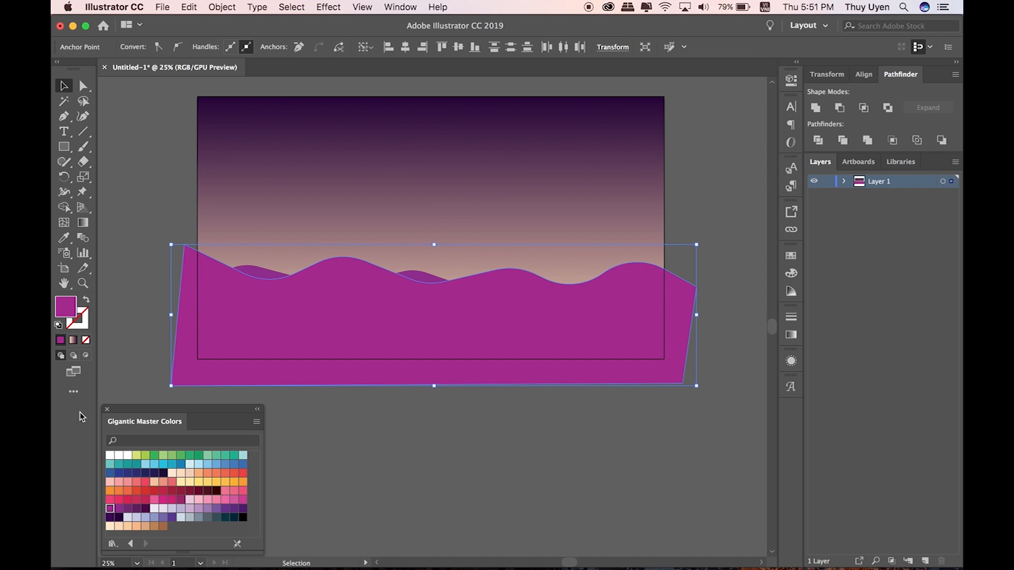
# Step: Send the magenta hill shape behind the other hills and fill it with a bluish violet swatch
pyautogui.press('super+bracketleft')
pyautogui.click(207, 501)
pyautogui.click(207, 509)
pyautogui.click(198, 509)
pyautogui.click(225, 509)
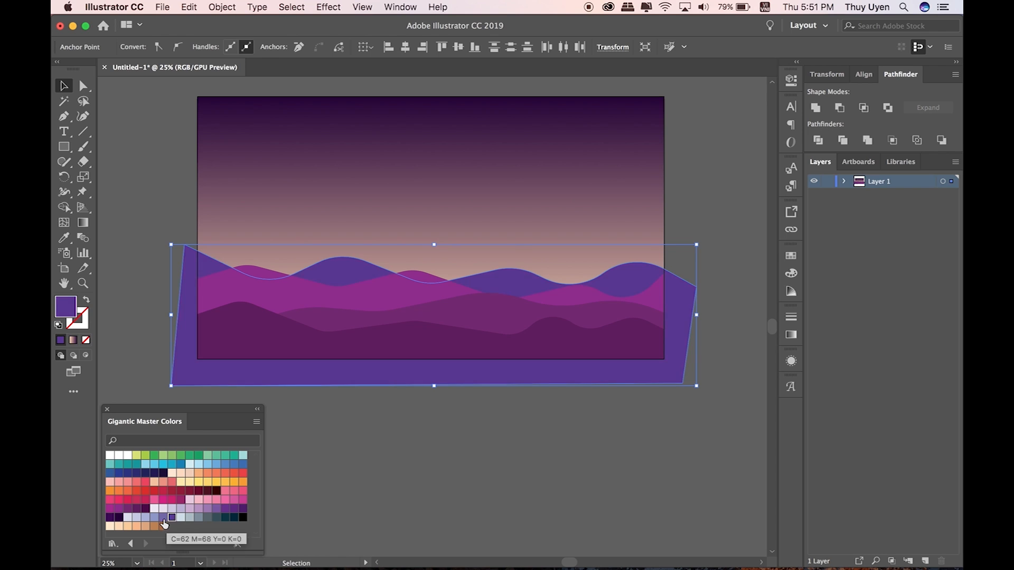
pyautogui.click(163, 518)
# Step: Trim the back hill shape's parts outside the background rectangle with the Shape Builder tool
pyautogui.click(351, 481)
pyautogui.press('super+a')
pyautogui.click(64, 207)
pyautogui.keyDown('alt'); pyautogui.click(558, 375); pyautogui.keyUp('alt')
pyautogui.press('v')
pyautogui.click(422, 405)
# Step: Try crimson, pink and violet swatches as the fill of the back hill shape
pyautogui.click(477, 277)
pyautogui.click(145, 500)
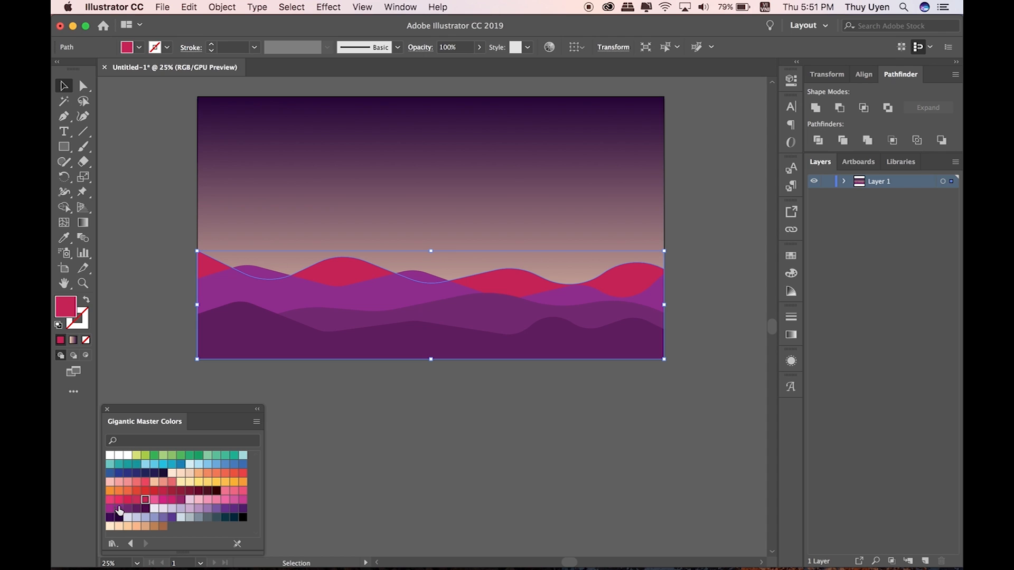
pyautogui.click(243, 500)
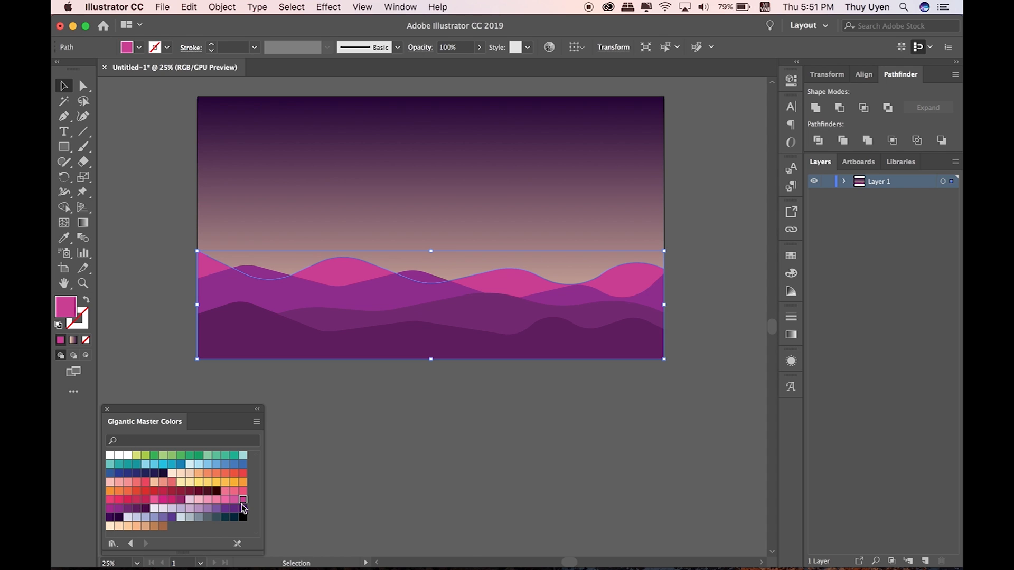
pyautogui.click(233, 508)
pyautogui.click(226, 508)
pyautogui.click(234, 501)
pyautogui.click(225, 500)
pyautogui.click(243, 500)
pyautogui.click(243, 492)
pyautogui.click(243, 500)
# Step: Compare darker purple, magenta and pink fills on the back hill shape
pyautogui.click(118, 509)
pyautogui.click(128, 509)
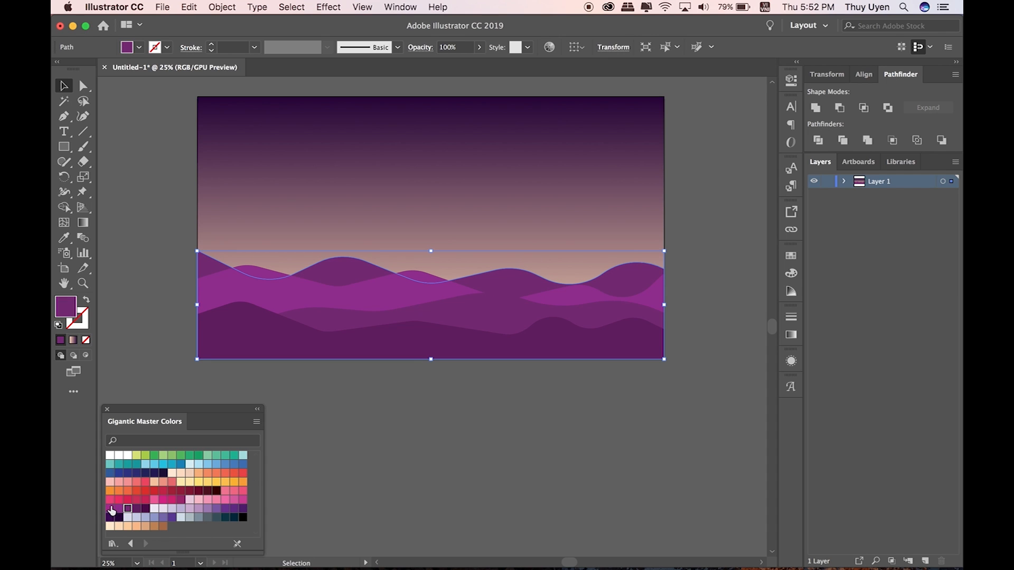
pyautogui.click(111, 509)
pyautogui.click(233, 509)
pyautogui.click(235, 500)
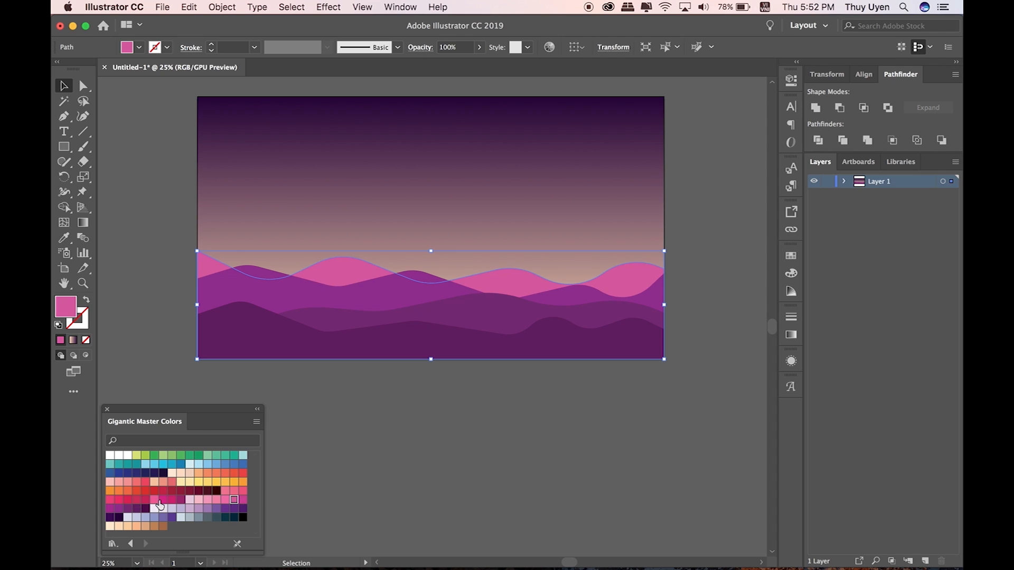
pyautogui.click(172, 500)
pyautogui.click(128, 509)
pyautogui.click(242, 501)
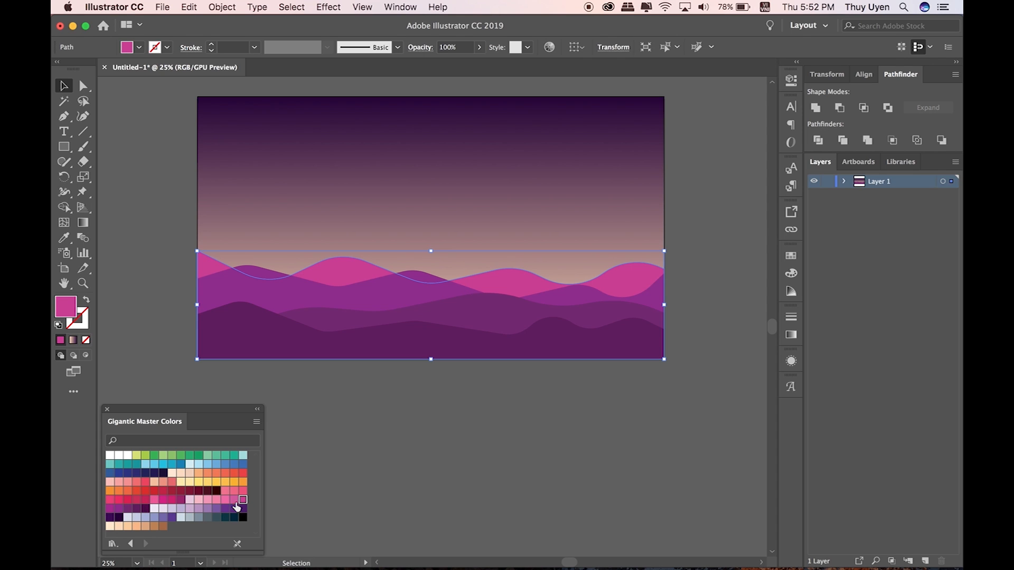
# Step: Fill the back hill shape with the bright magenta-purple swatch and move it slightly upward
pyautogui.click(111, 509)
pyautogui.click(345, 456)
pyautogui.moveTo(342, 268); pyautogui.dragTo(342, 260)
pyautogui.click(377, 372)
pyautogui.press('super+minus')
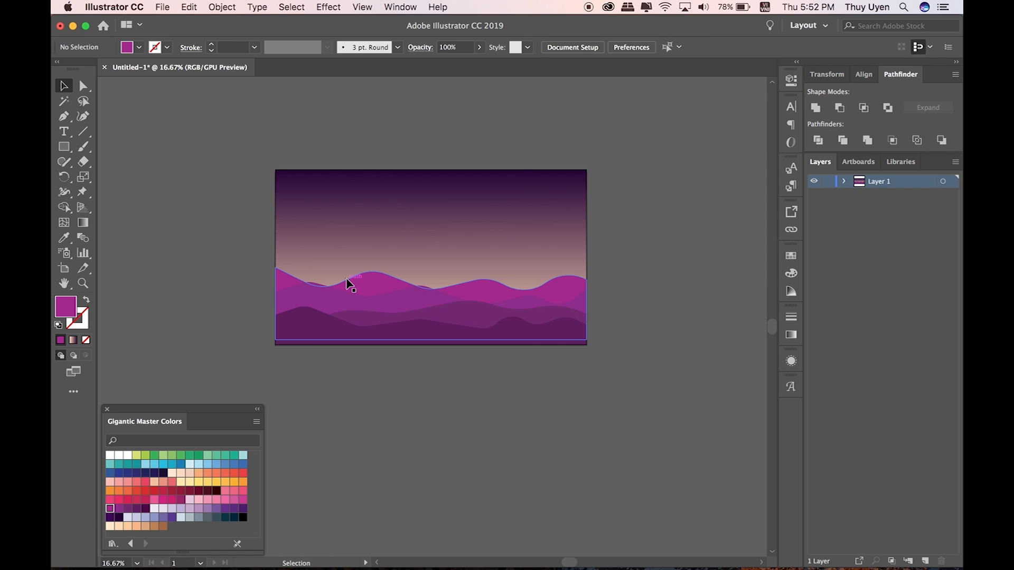
# Step: Start a city skyline path with the Pen tool just outside the background's left edge, outlining the stepped roofs of the first building cluster
pyautogui.moveTo(433, 220); pyautogui.dragTo(520, 239)
pyautogui.moveTo(257, 347); pyautogui.dragTo(248, 339)
pyautogui.click(162, 219)
pyautogui.click(181, 223)
pyautogui.press('super+z')
pyautogui.click(176, 219)
pyautogui.click(176, 237)
pyautogui.click(191, 238)
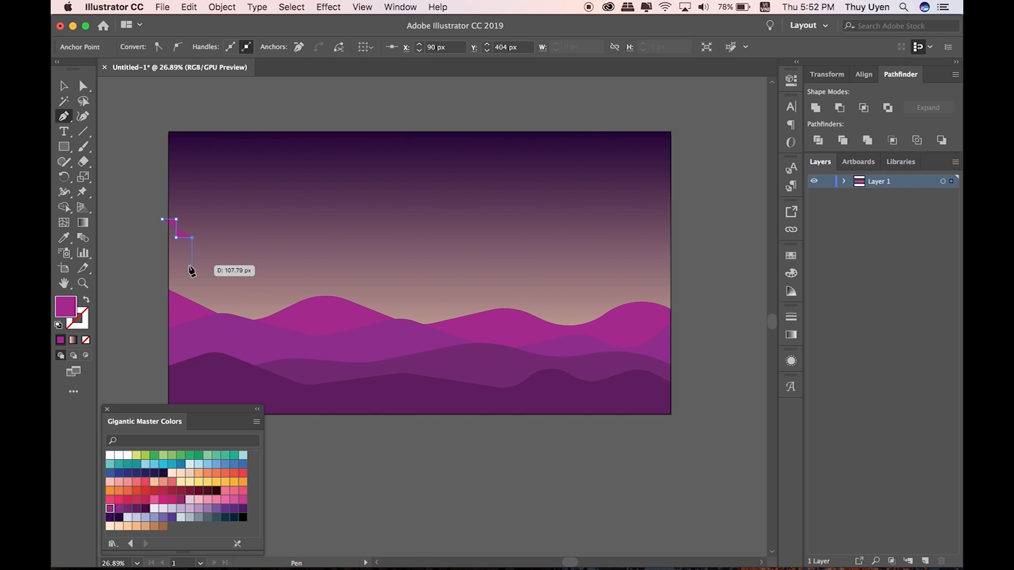
pyautogui.click(192, 262)
pyautogui.click(206, 262)
pyautogui.click(206, 226)
pyautogui.click(220, 247)
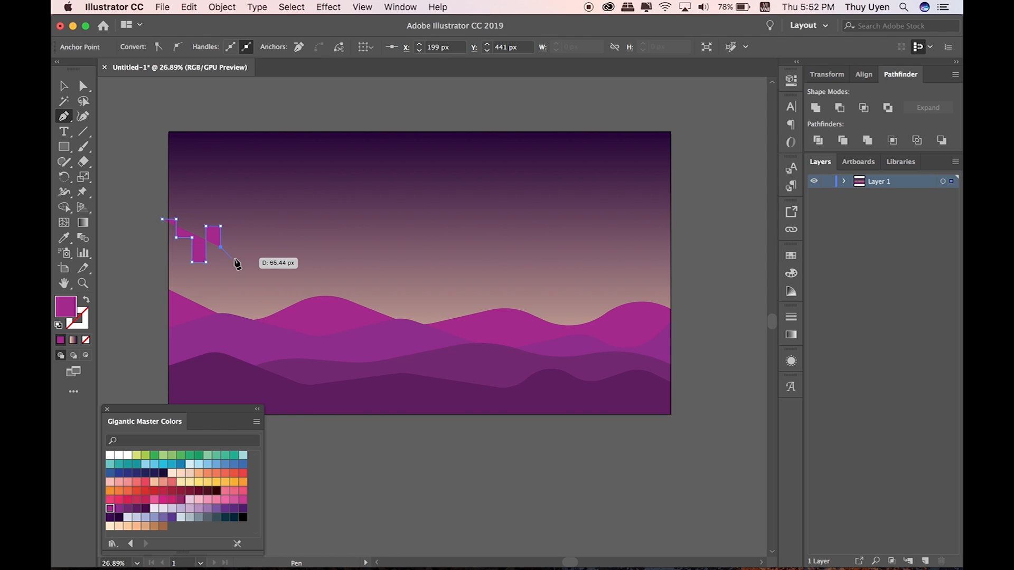
pyautogui.click(237, 298)
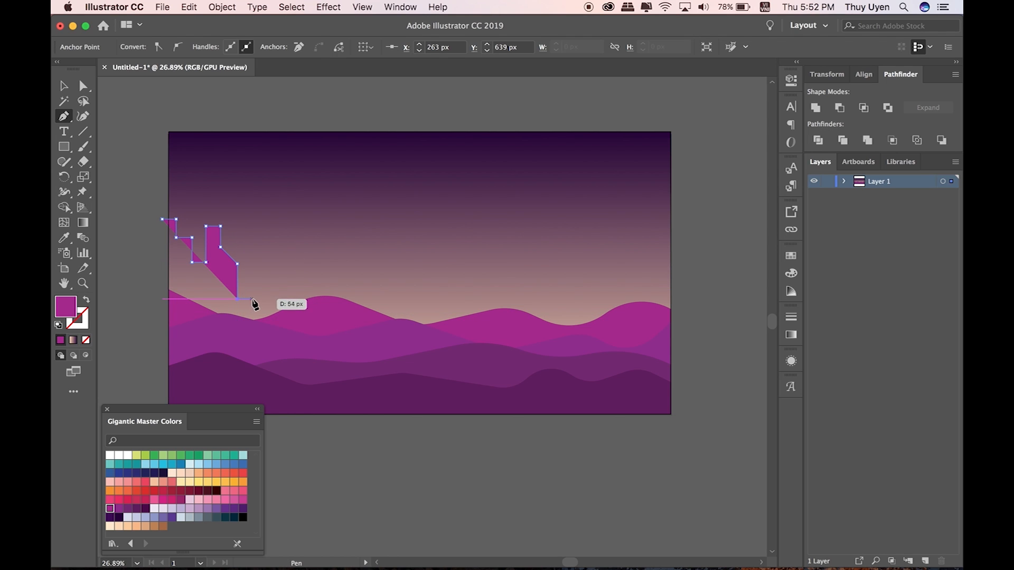
pyautogui.click(237, 322)
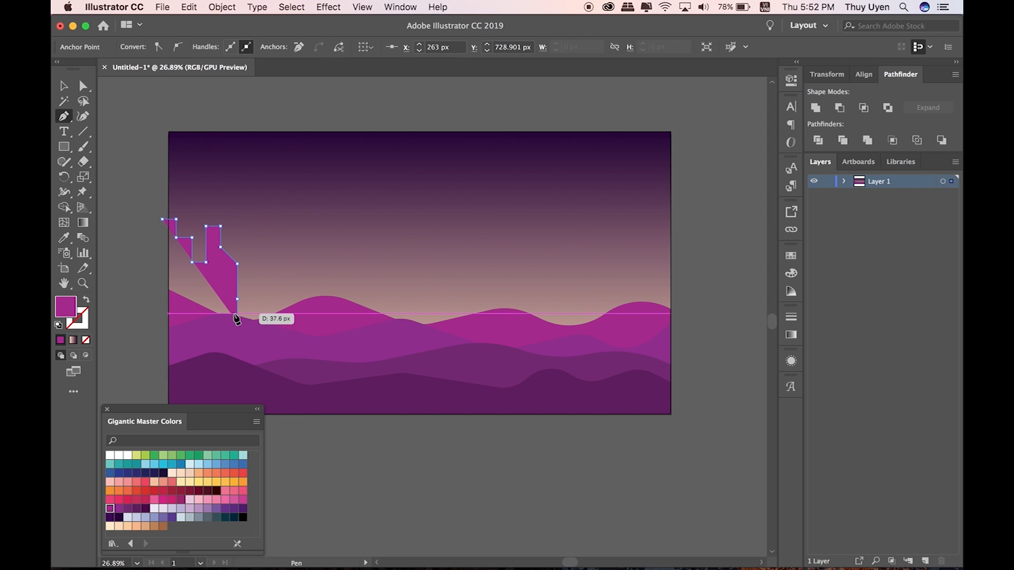
# Step: Continue the skyline path across the gap and outline the middle building cluster with stepped roofs and one slanted edge
pyautogui.click(288, 322)
pyautogui.click(288, 281)
pyautogui.keyDown('shift'); pyautogui.click(305, 249); pyautogui.keyUp('shift')
pyautogui.keyDown('shift'); pyautogui.click(322, 249); pyautogui.keyUp('shift')
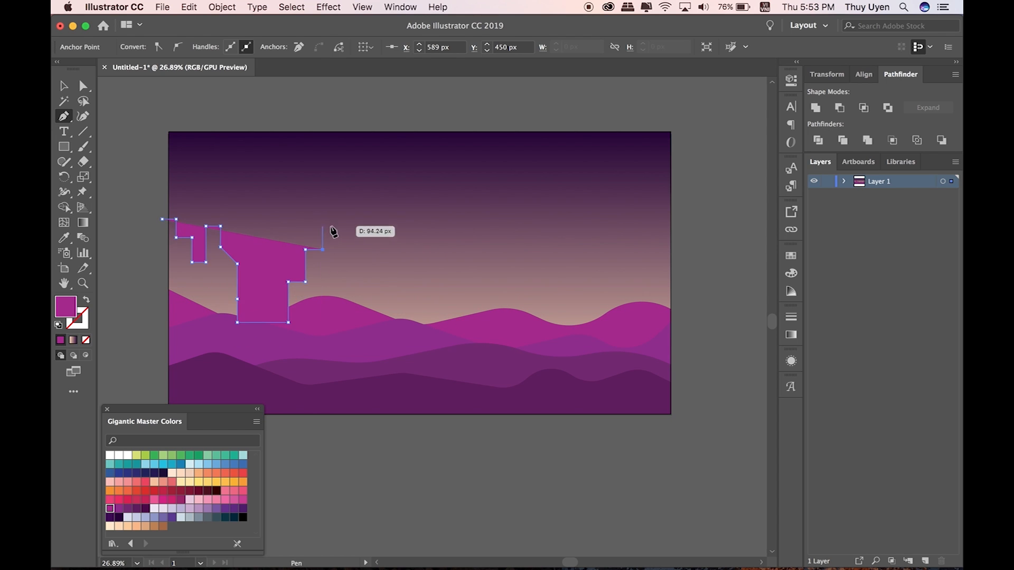
pyautogui.keyDown('shift'); pyautogui.click(338, 235); pyautogui.keyUp('shift')
pyautogui.keyDown('shift'); pyautogui.click(354, 234); pyautogui.keyUp('shift')
pyautogui.keyDown('shift'); pyautogui.click(354, 258); pyautogui.keyUp('shift')
pyautogui.keyDown('shift'); pyautogui.click(371, 270); pyautogui.keyUp('shift')
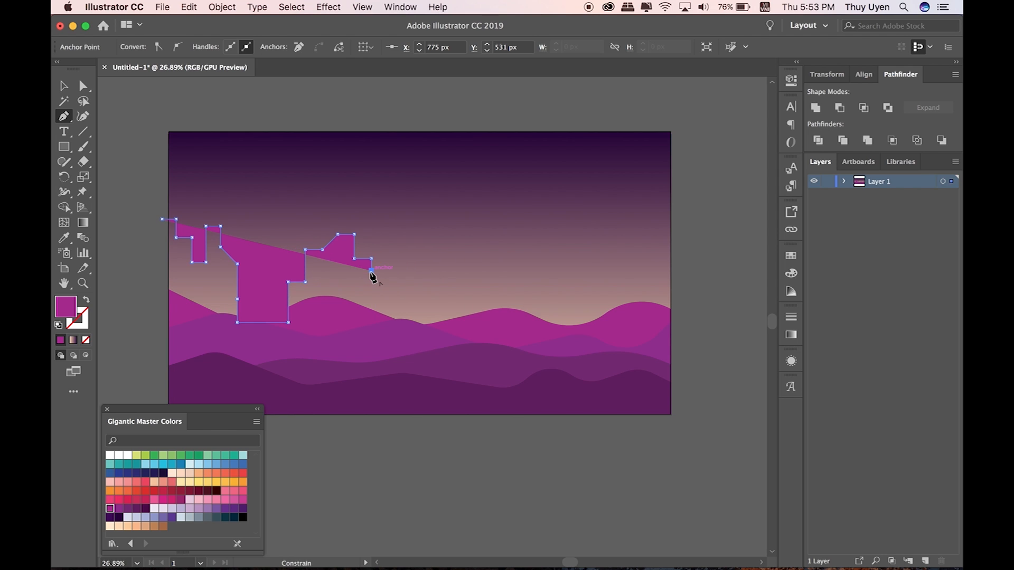
pyautogui.keyDown('shift'); pyautogui.click(381, 271); pyautogui.keyUp('shift')
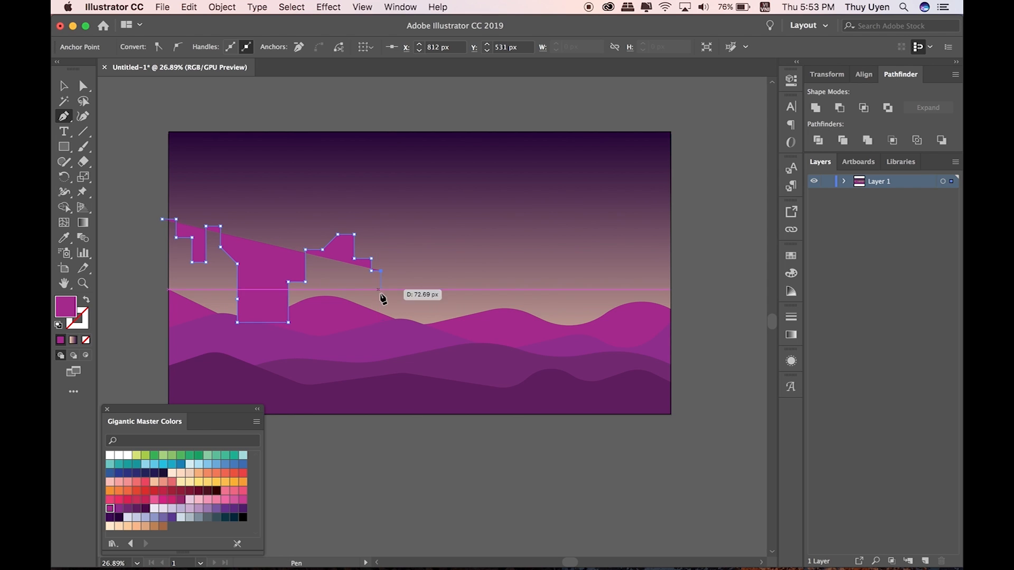
pyautogui.click(381, 322)
# Step: Continue the skyline path through a shallow dip behind the hills and up the stepped side of the right building cluster
pyautogui.click(433, 338)
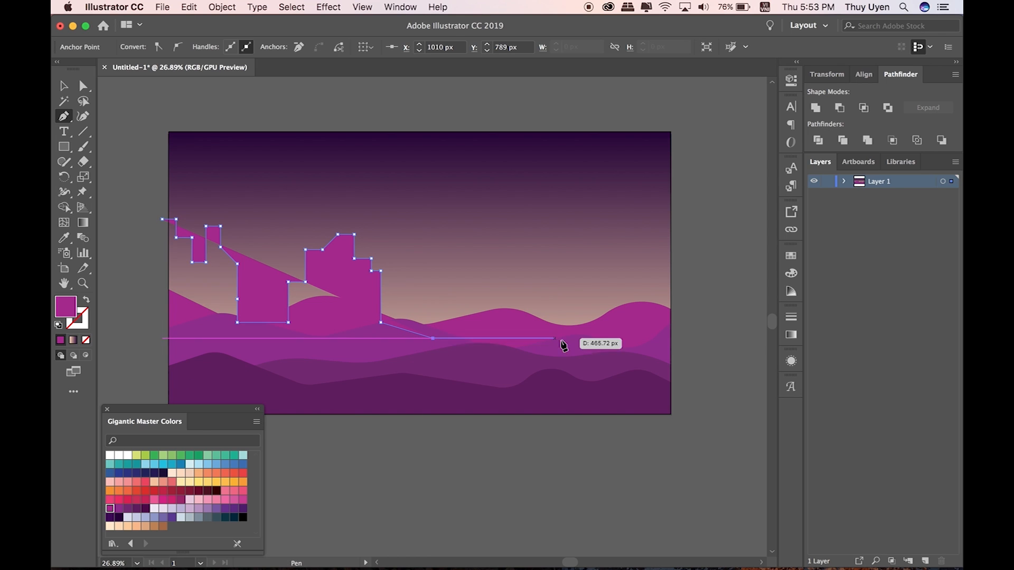
pyautogui.click(504, 322)
pyautogui.keyDown('shift'); pyautogui.click(503, 299); pyautogui.keyUp('shift')
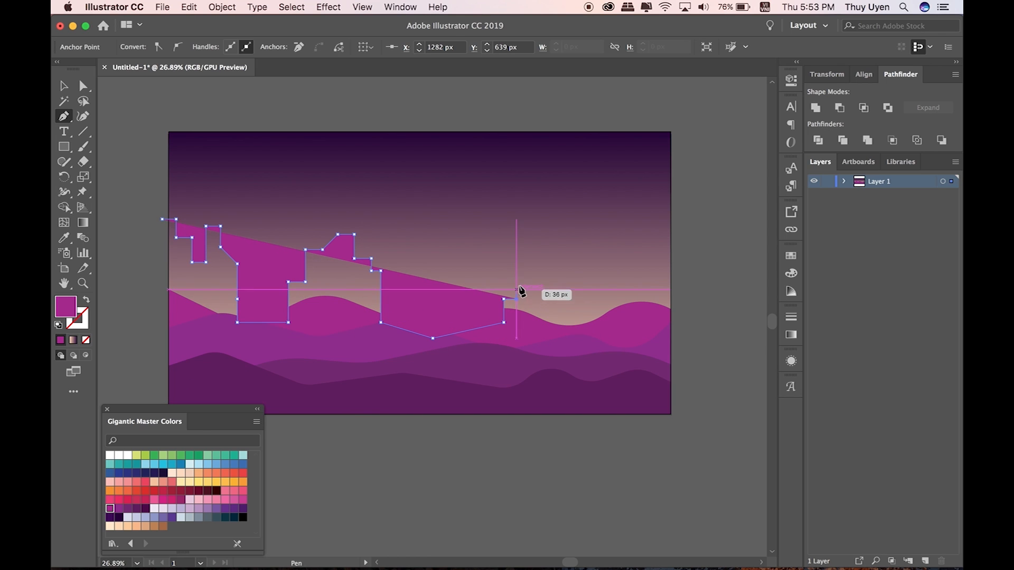
pyautogui.keyDown('shift'); pyautogui.click(516, 299); pyautogui.keyUp('shift')
pyautogui.click(516, 278)
pyautogui.click(529, 278)
pyautogui.click(549, 259)
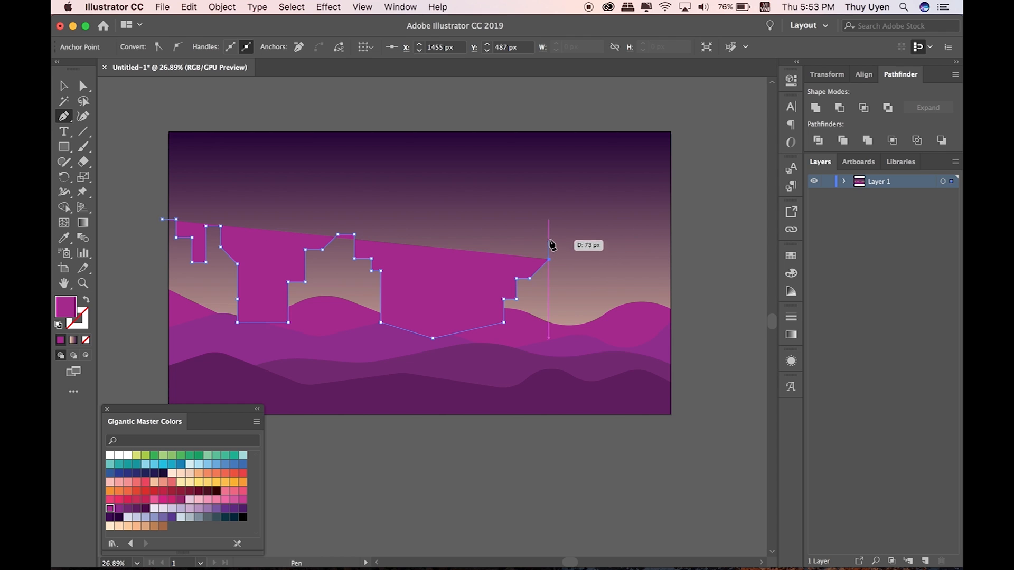
# Step: Outline the right cluster with a pointed tower, a narrow flat tower and a slanted roof, ending at the background's right edge
pyautogui.click(549, 238)
pyautogui.click(563, 224)
pyautogui.click(578, 238)
pyautogui.click(577, 258)
pyautogui.click(594, 258)
pyautogui.click(593, 225)
pyautogui.click(609, 225)
pyautogui.click(610, 273)
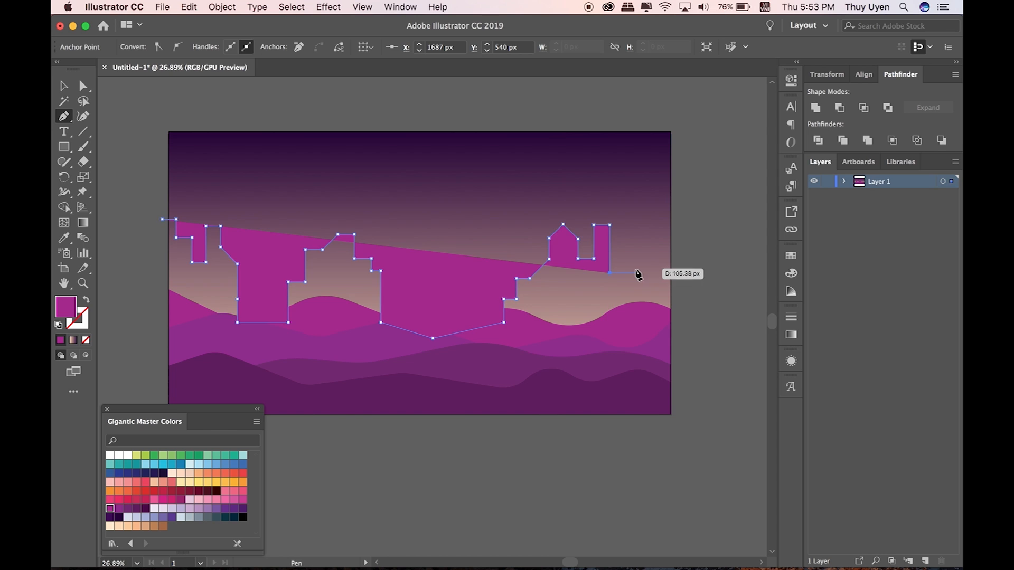
pyautogui.click(625, 273)
pyautogui.click(625, 238)
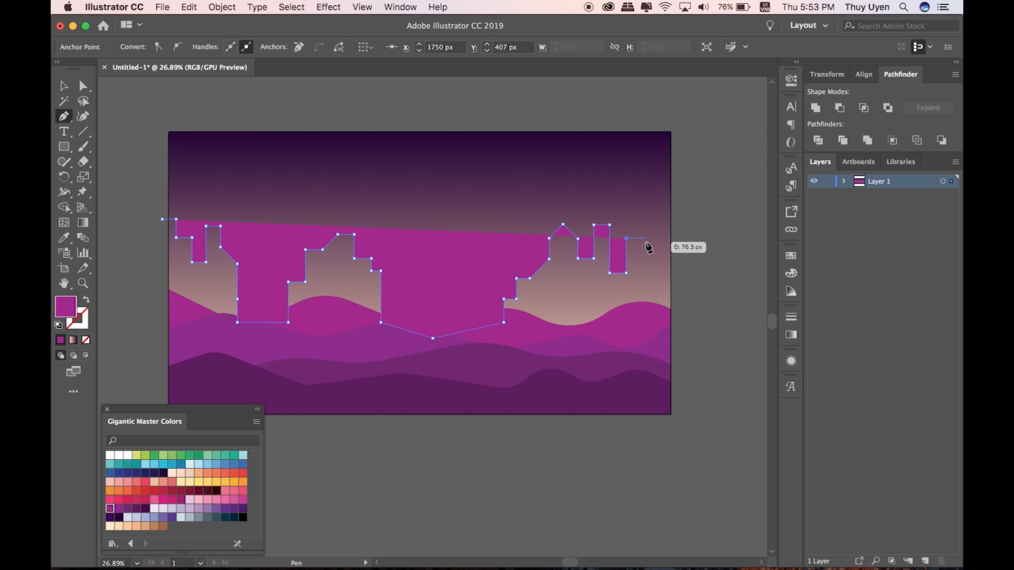
pyautogui.click(642, 255)
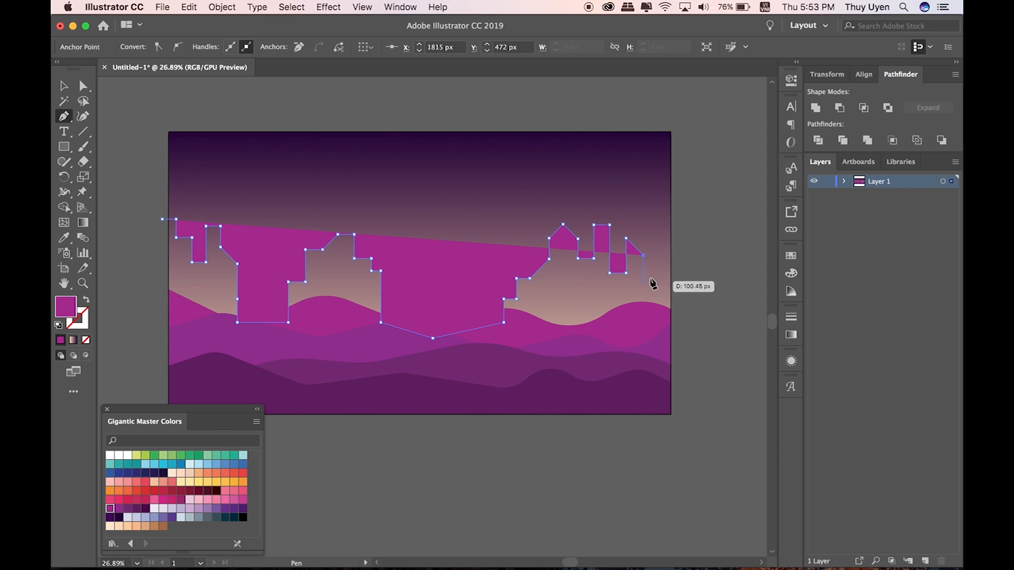
pyautogui.click(655, 241)
pyautogui.click(670, 242)
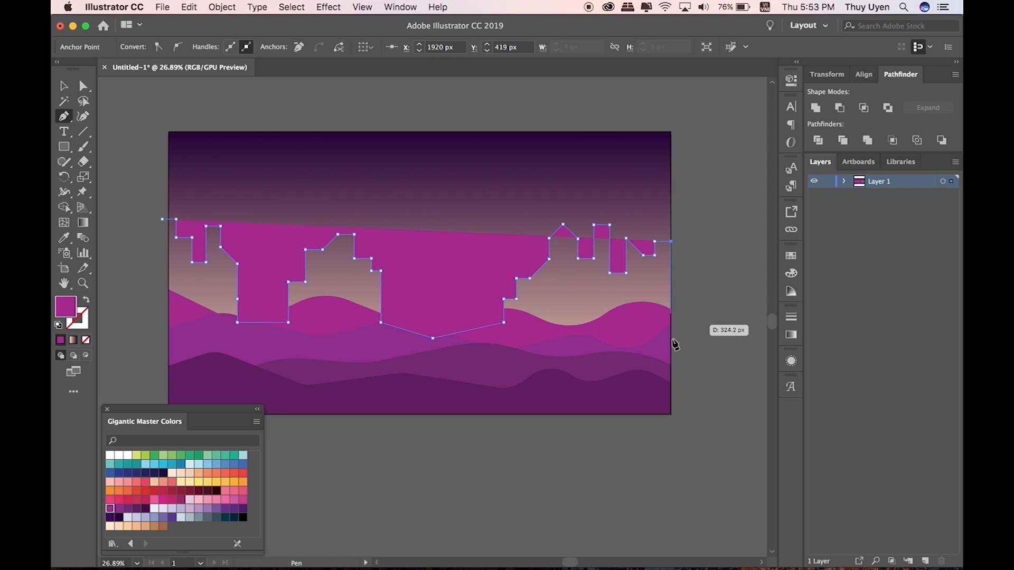
# Step: Close the skyline path along the background's lower edge and place the shape behind the hills, in front of the background
pyautogui.click(671, 415)
pyautogui.click(169, 401)
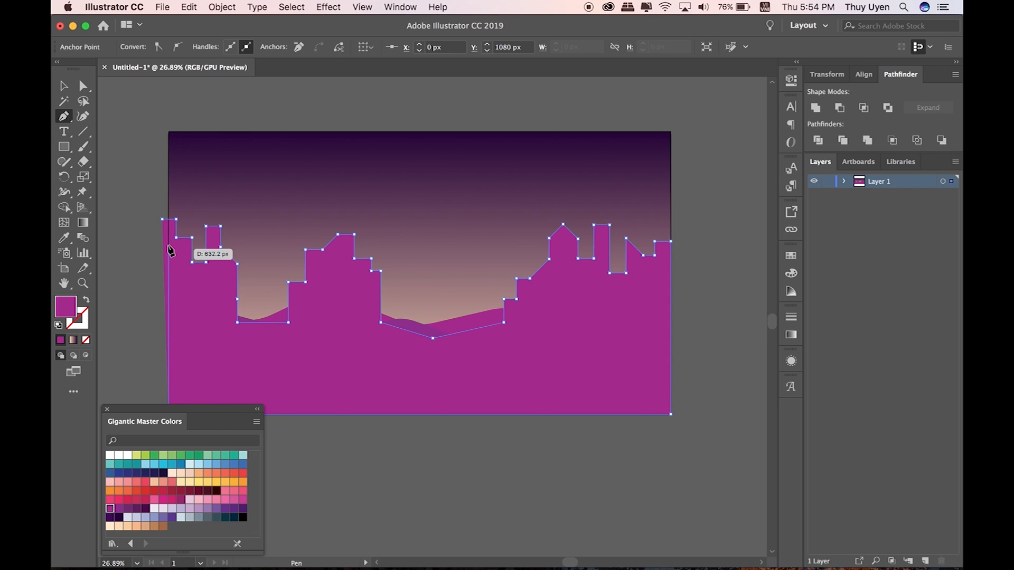
pyautogui.click(162, 218)
pyautogui.press('super+shift+bracketleft')
pyautogui.press('super+bracketright')
pyautogui.press('v')
# Step: Try lighter violet swatches on the skyline shape, and fill it with deep violet
pyautogui.click(217, 509)
pyautogui.click(207, 510)
pyautogui.click(217, 509)
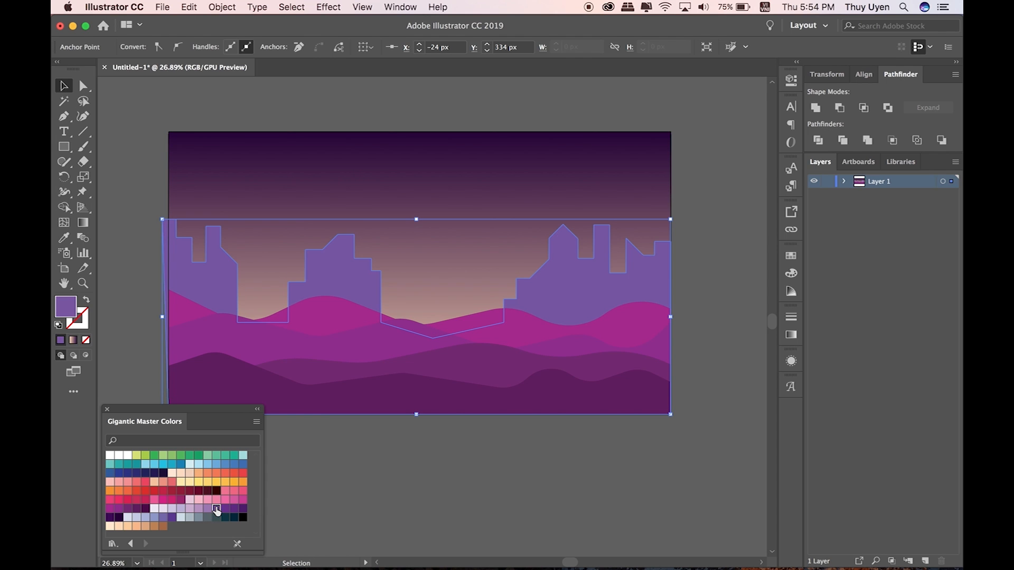
pyautogui.click(376, 492)
pyautogui.click(358, 283)
pyautogui.click(225, 509)
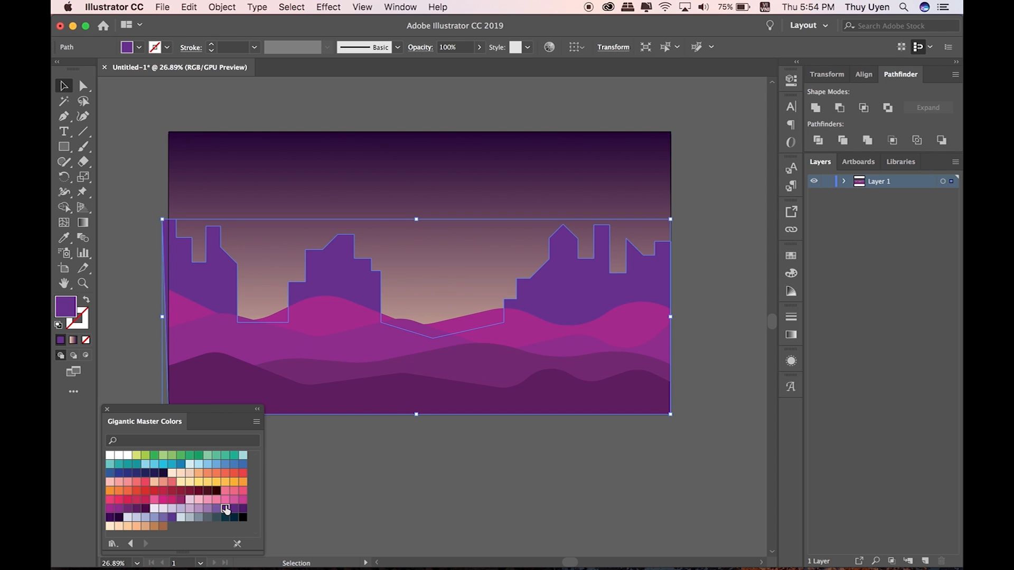
pyautogui.click(412, 478)
# Step: Trim the skyline sliver outside the background's left edge with the Shape Builder tool
pyautogui.click(155, 174)
pyautogui.press('super+a')
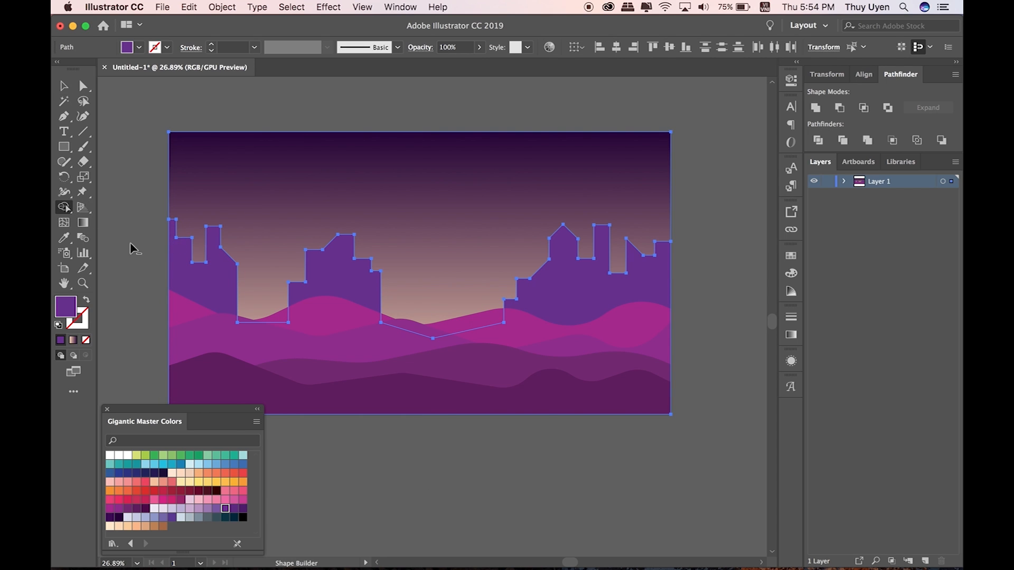
pyautogui.click(65, 86)
pyautogui.click(105, 150)
pyautogui.press('super+minus')
pyautogui.press('super+minus')
pyautogui.press('super+equal')
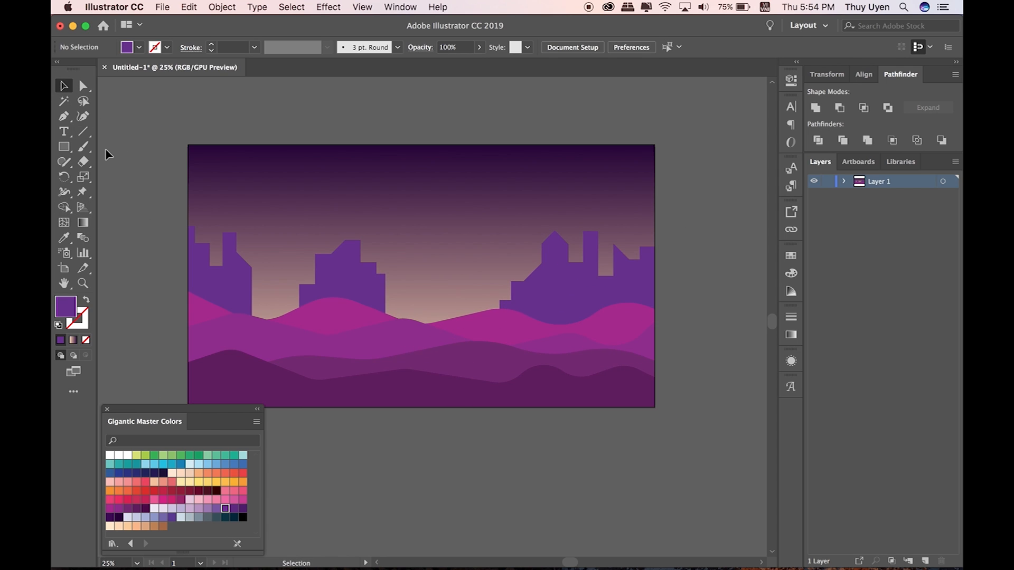
# Step: Draw a large circle with the Ellipse tool over the left side of the right building cluster, reaching down over the hills
pyautogui.click(64, 147)
pyautogui.click(105, 177)
pyautogui.moveTo(453, 226); pyautogui.dragTo(550, 344)
pyautogui.press('v')
# Step: Try orange and yellow swatches on the circle, and fill it with light peach
pyautogui.click(792, 257)
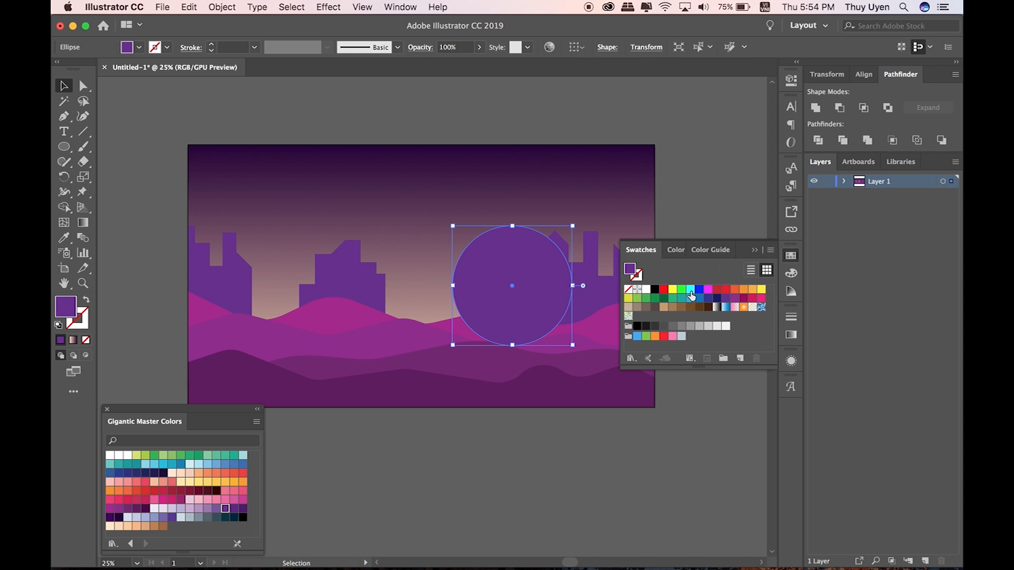
pyautogui.click(243, 482)
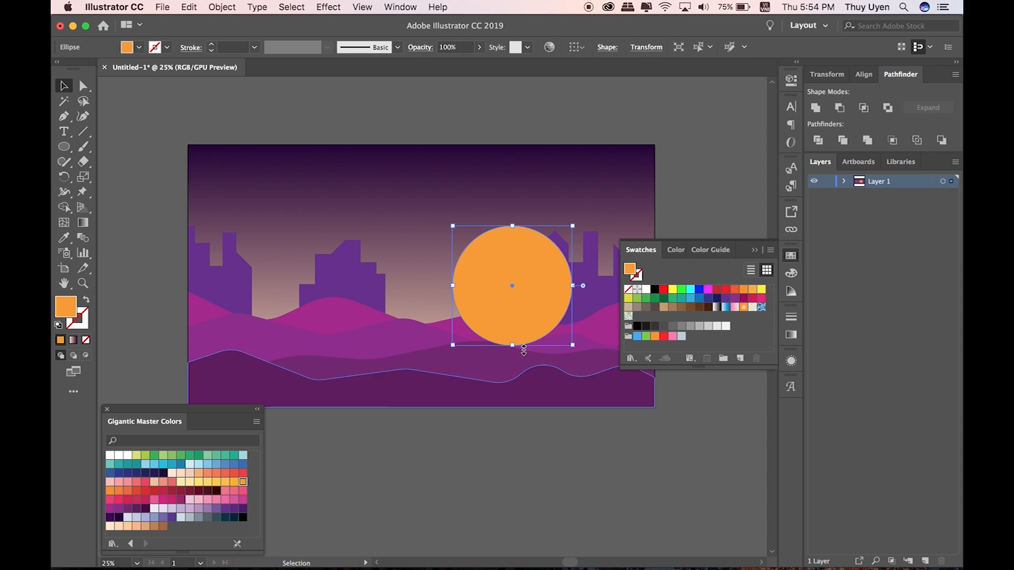
pyautogui.click(207, 482)
pyautogui.click(217, 483)
pyautogui.click(199, 481)
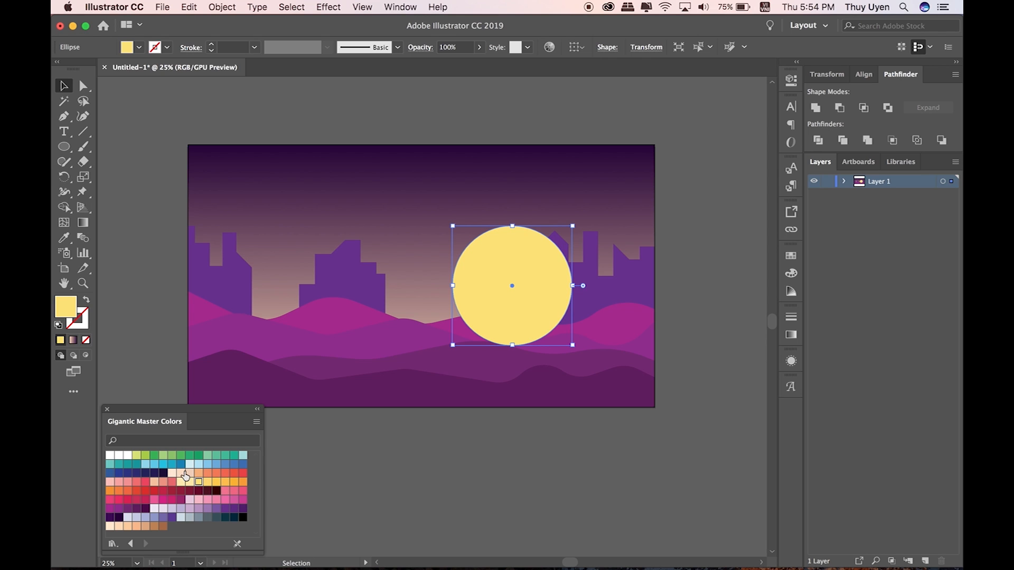
pyautogui.click(154, 483)
# Step: Place the peach circle behind the skyline and hills, just in front of the background
pyautogui.press('super+shift+bracketleft')
pyautogui.press('super+bracketright')
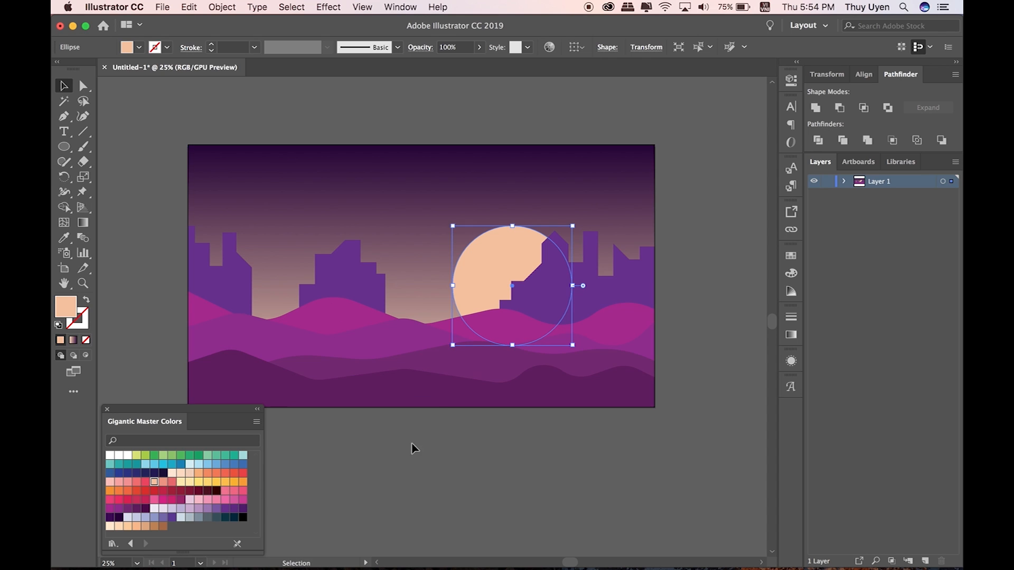
pyautogui.click(379, 425)
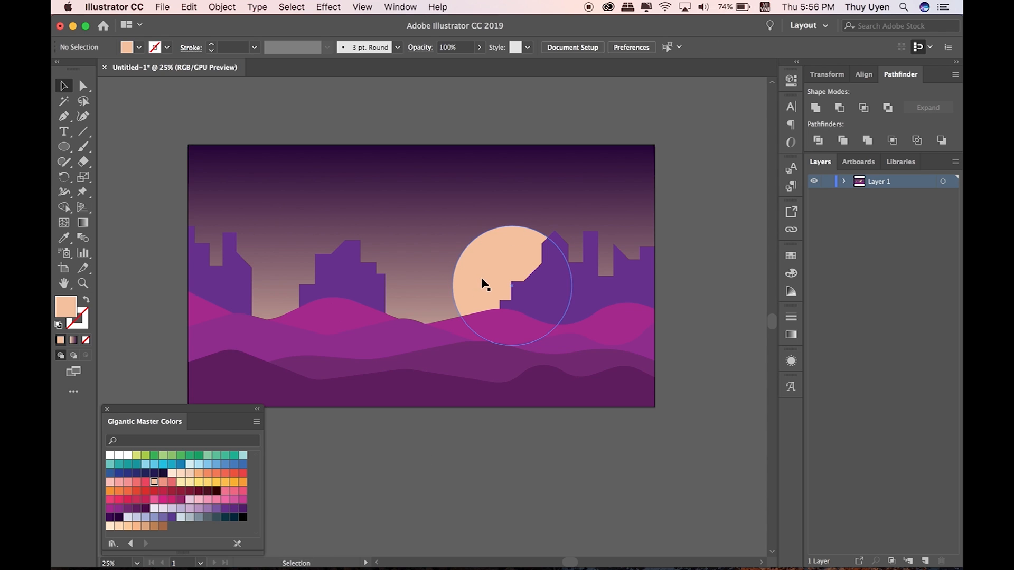
# Step: Create a larger copy of the peach moon circle with Offset Path, using an offset of 50 px
pyautogui.click(484, 284)
pyautogui.click(292, 7)
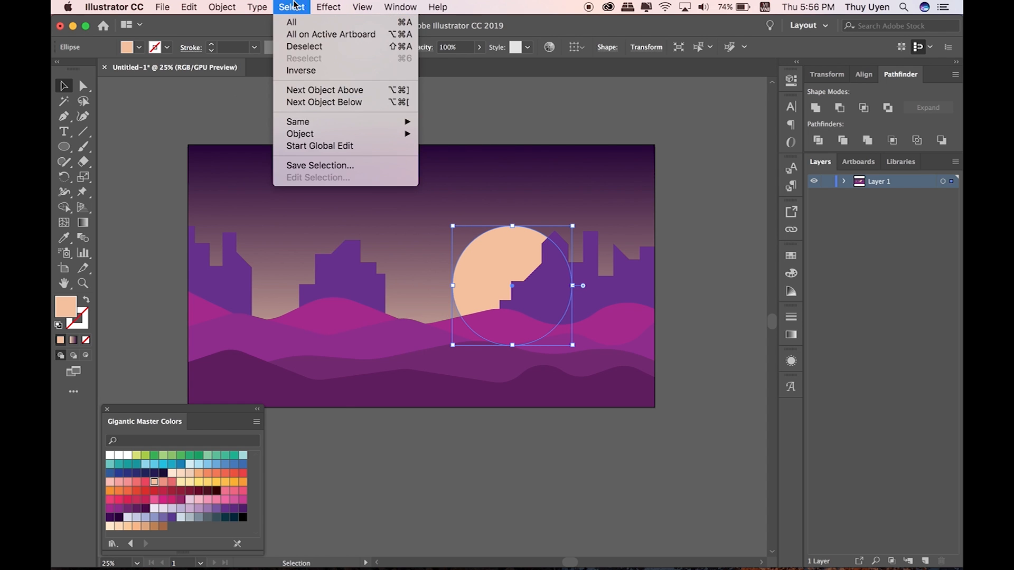
pyautogui.moveTo(222, 7)
pyautogui.moveTo(274, 279)
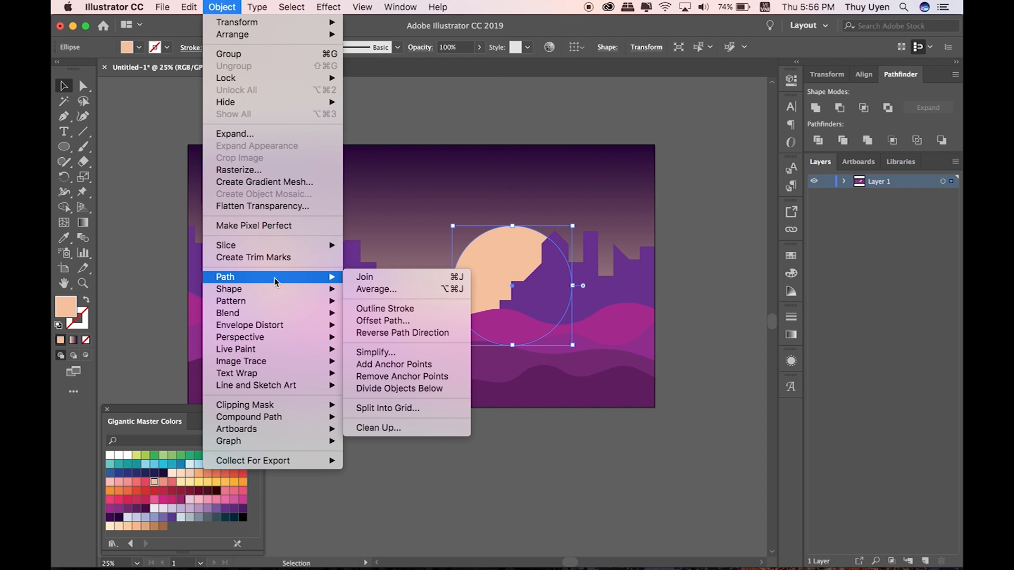
pyautogui.click(383, 320)
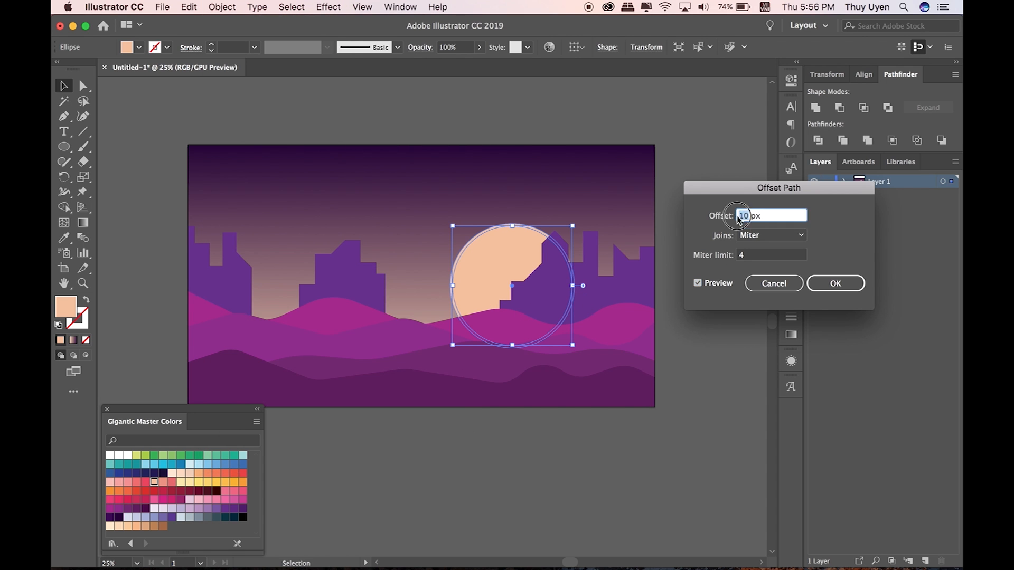
pyautogui.write('30')
pyautogui.press('Tab')
pyautogui.hotkey('shift', 'Tab')
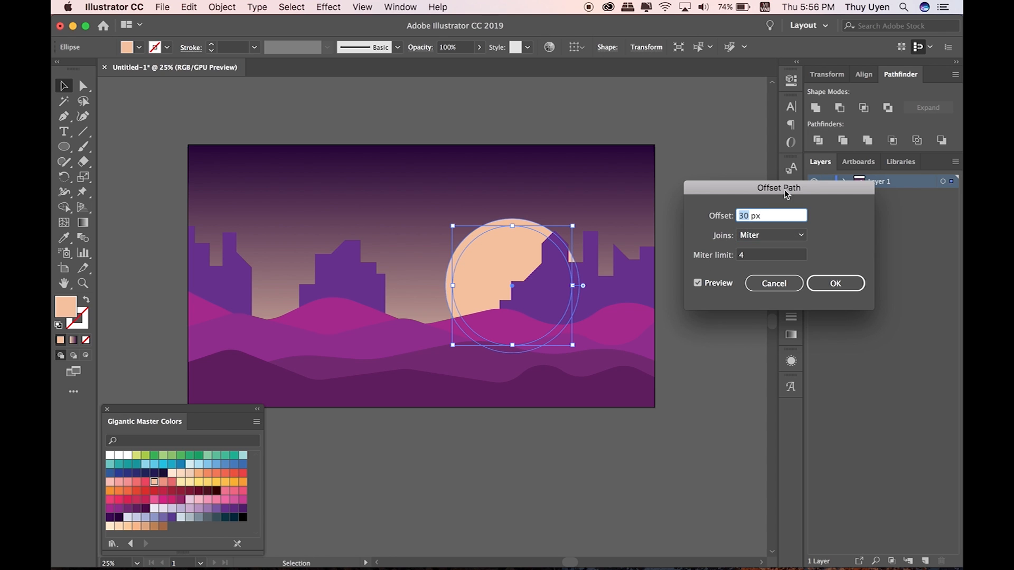
pyautogui.write('50')
pyautogui.press('Tab')
pyautogui.click(831, 288)
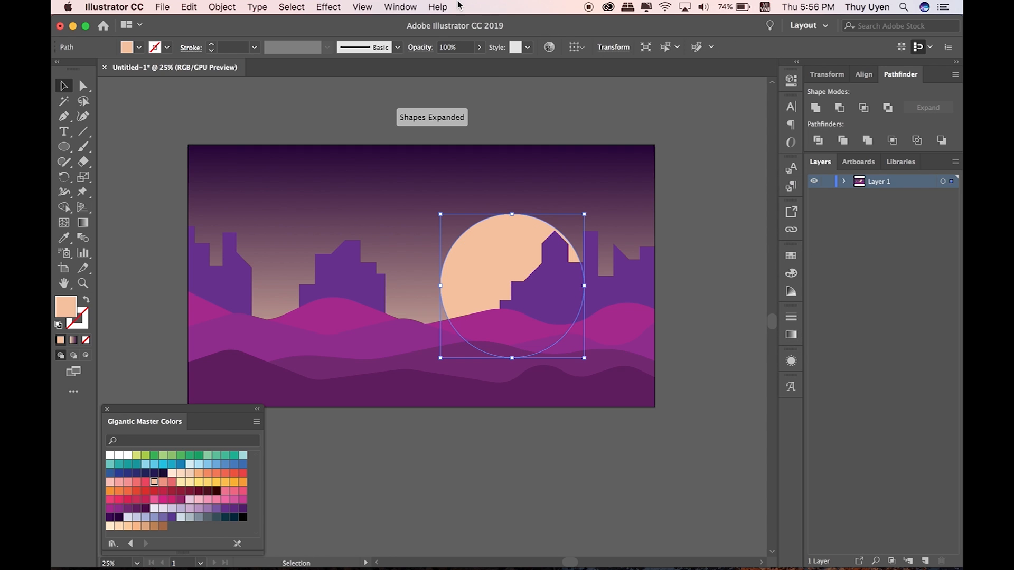
# Step: Lower the opacity of the enlarged circle around the moon to 50%
pyautogui.click(419, 48)
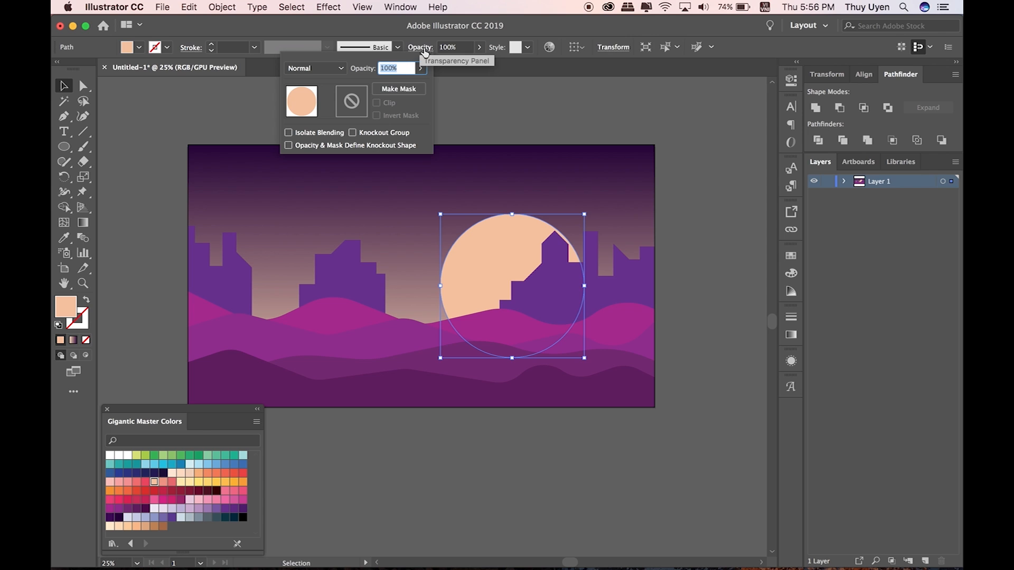
pyautogui.moveTo(413, 90); pyautogui.dragTo(393, 86)
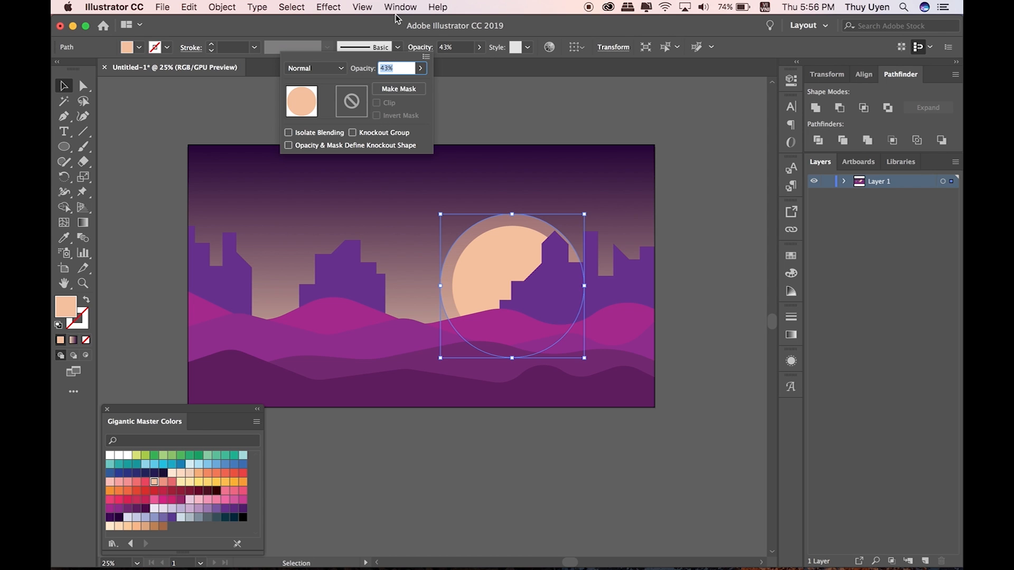
pyautogui.press('Return')
# Step: Offset the moon's halo circle outward by another 50 px and set the new outer ring's opacity to 30%
pyautogui.click(222, 7)
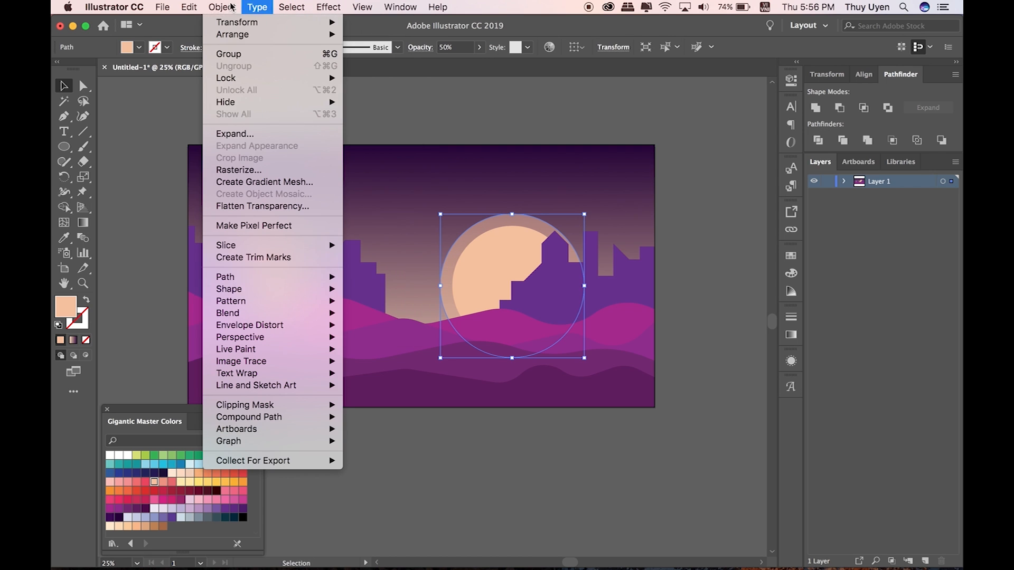
pyautogui.moveTo(254, 277)
pyautogui.click(368, 319)
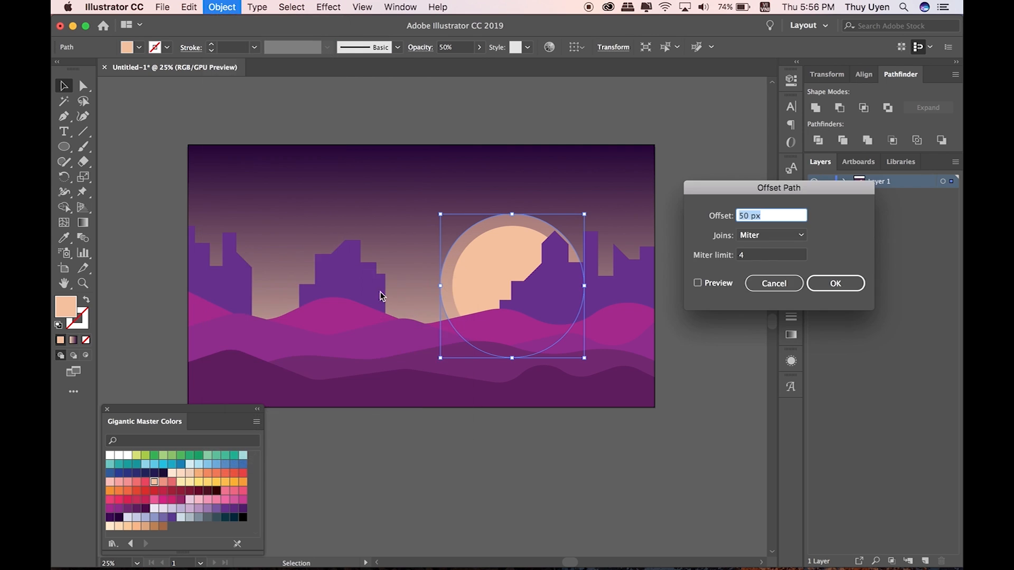
pyautogui.click(721, 285)
pyautogui.click(828, 282)
pyautogui.click(737, 209)
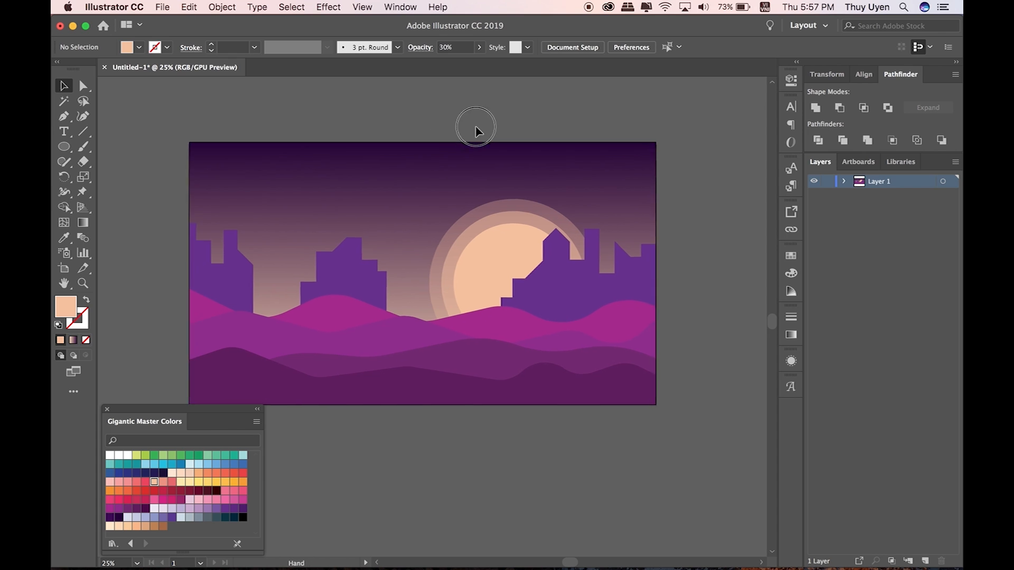
# Step: Draw the left half of a pine tree about 500 px tall beside the artboard with the Pen tool, with four jagged tiers
pyautogui.scroll(-2, 465, 132)
pyautogui.hscroll(-2, 464, 132)
pyautogui.click(64, 146)
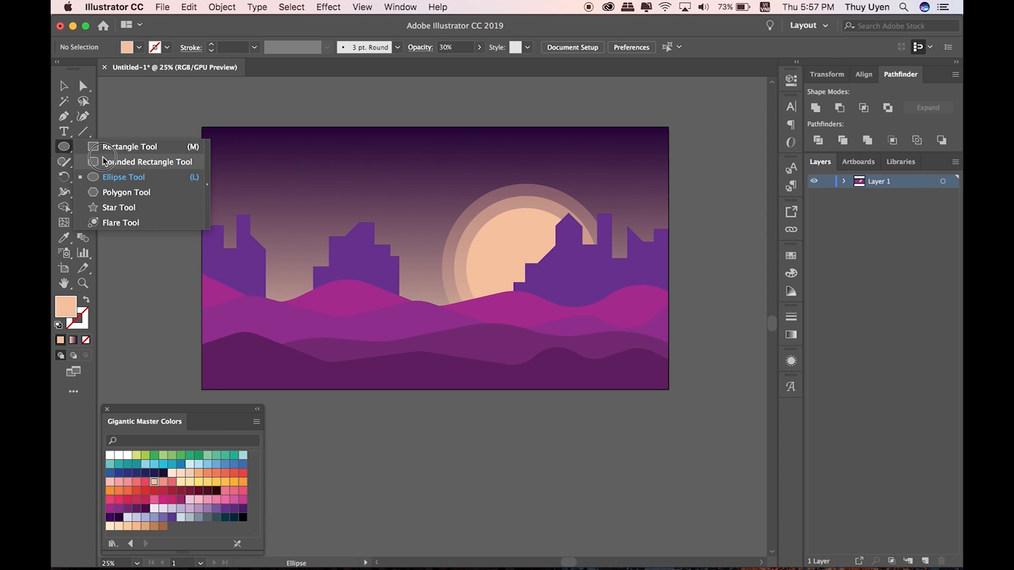
pyautogui.click(105, 191)
pyautogui.click(68, 118)
pyautogui.press('space')
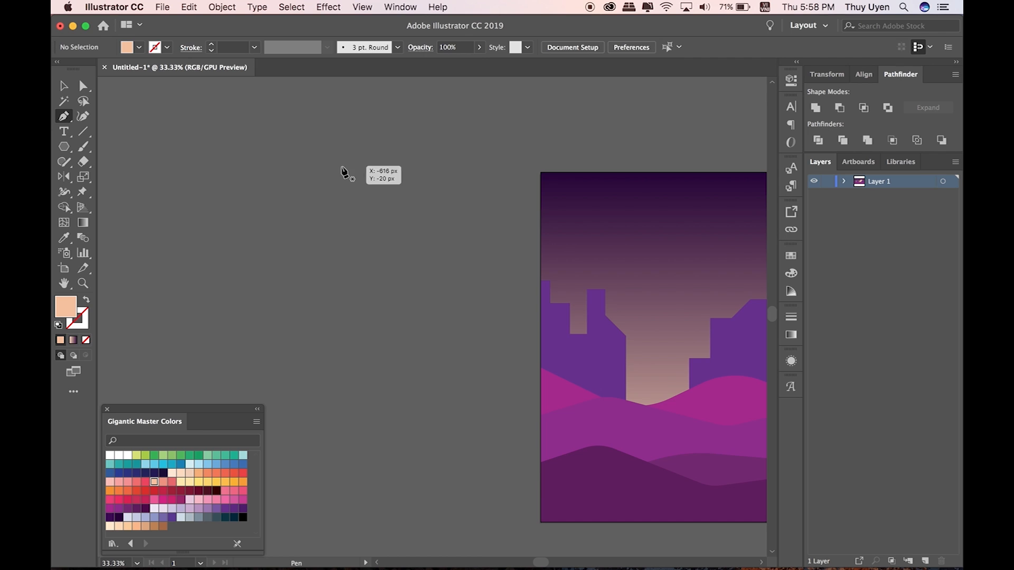
pyautogui.click(341, 166)
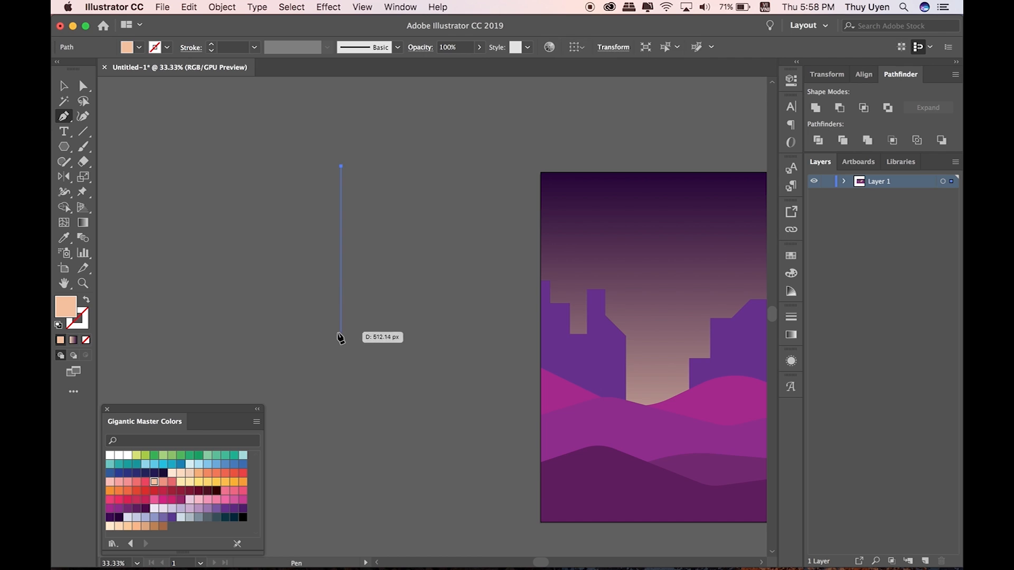
pyautogui.click(341, 332)
pyautogui.click(246, 333)
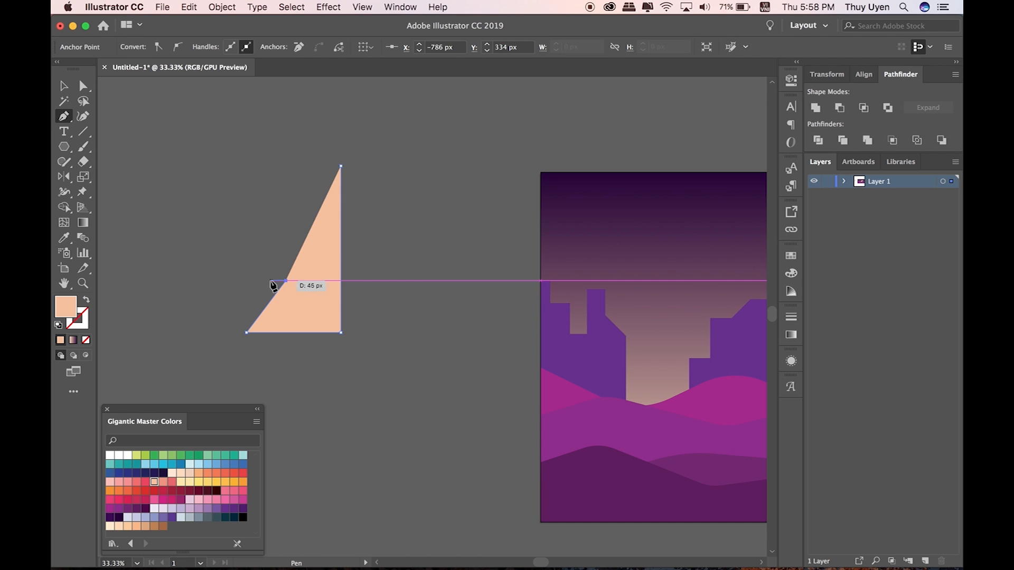
pyautogui.click(263, 280)
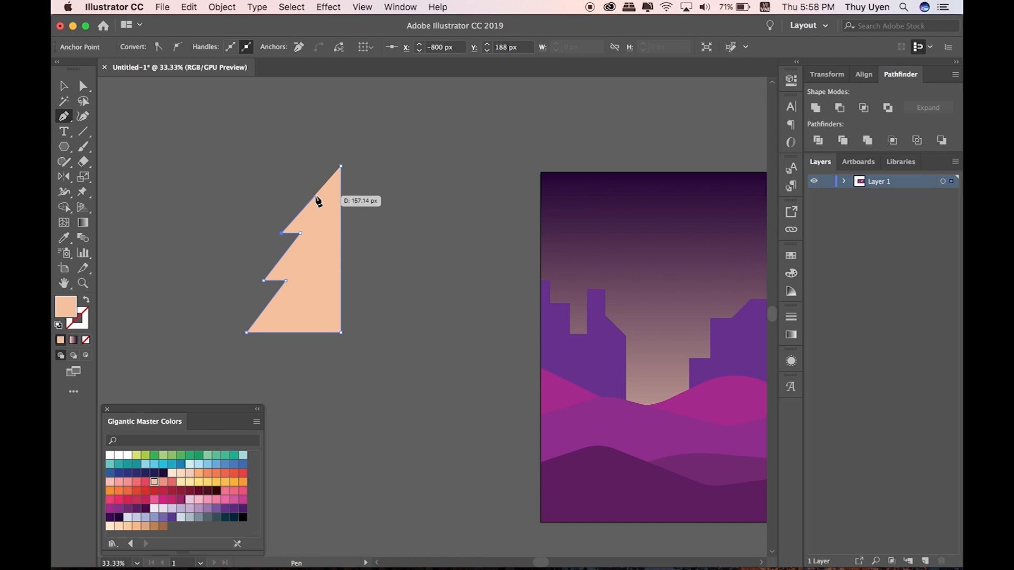
pyautogui.click(299, 196)
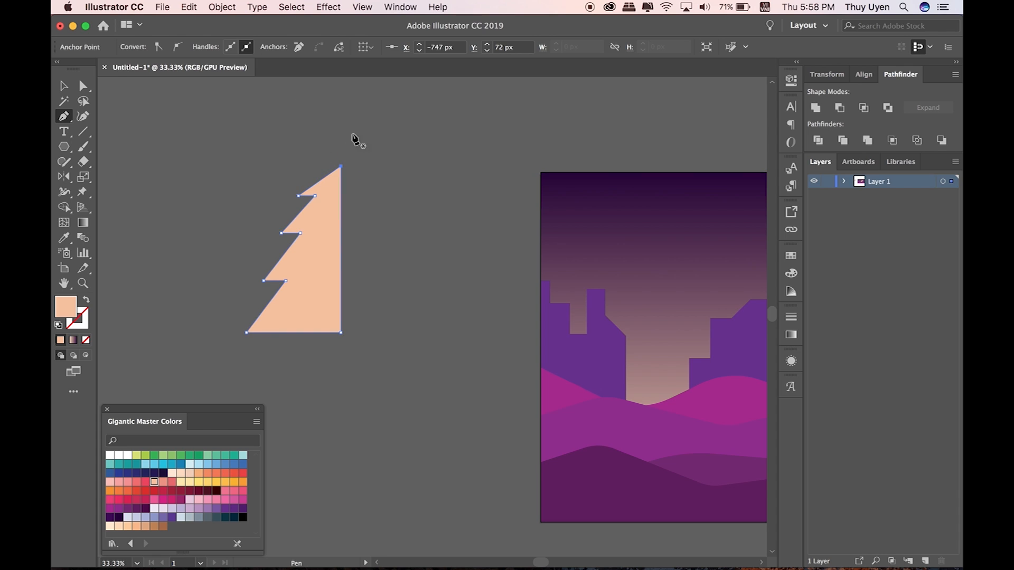
# Step: Raise the half tree's top anchor point straight up to make the tip taller
pyautogui.press('a')
pyautogui.moveTo(338, 165)
pyautogui.mouseDown()
pyautogui.moveTo(349, 182)
pyautogui.moveTo(343, 152)
pyautogui.mouseUp()
pyautogui.press('super+z')
pyautogui.click(353, 161)
# Step: Reflect a copy of the half tree across its straight vertical edge and unite both halves into one shape
pyautogui.click(122, 94)
pyautogui.click(281, 251)
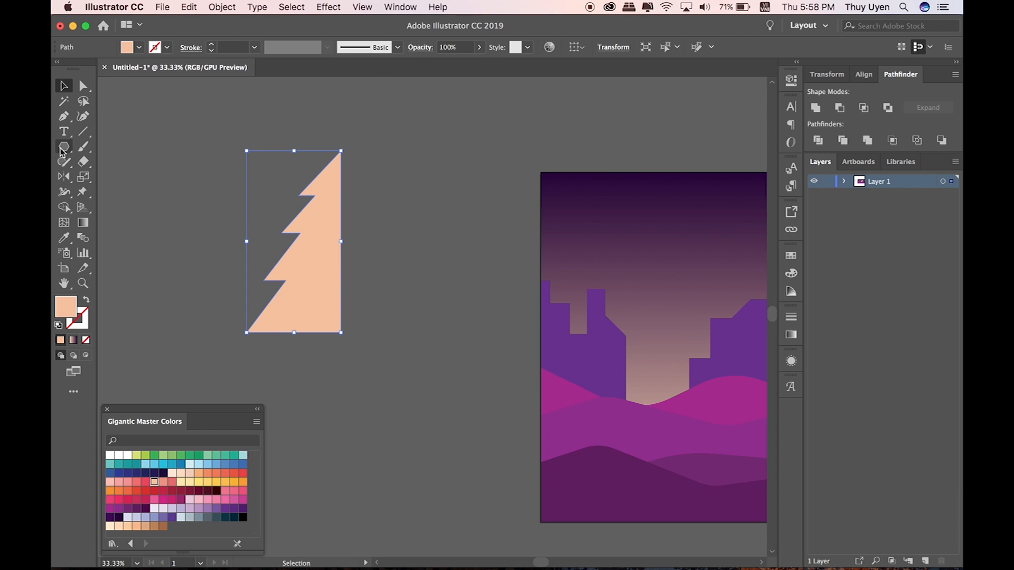
pyautogui.keyDown('alt'); pyautogui.click(341, 333); pyautogui.keyUp('alt')
pyautogui.click(607, 488)
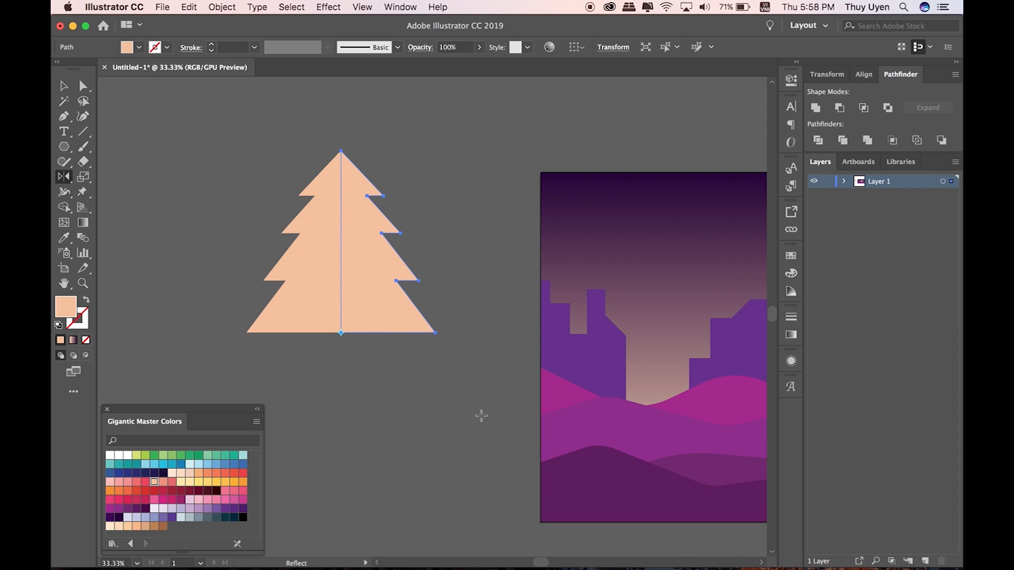
pyautogui.moveTo(274, 157); pyautogui.dragTo(397, 269)
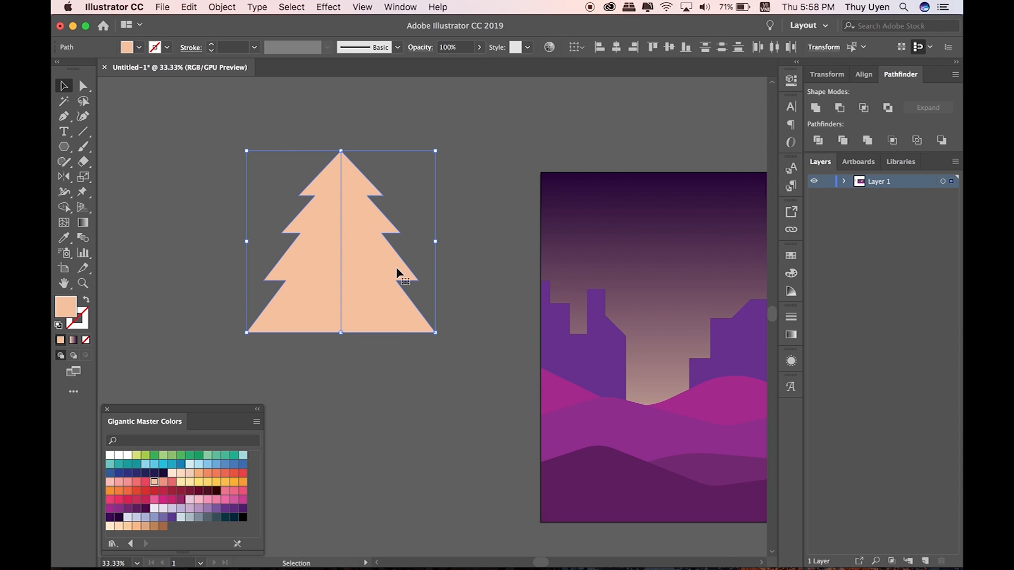
pyautogui.click(815, 109)
# Step: Fill the whole tree with the dark purple sampled from the front hill using the Eyedropper
pyautogui.press('super+minus')
pyautogui.press('v')
pyautogui.moveTo(332, 179); pyautogui.dragTo(464, 297)
pyautogui.press('i')
pyautogui.click(526, 386)
pyautogui.press('v')
pyautogui.click(467, 478)
# Step: Scale the tree down and place it on the left part of the front hill
pyautogui.moveTo(446, 338); pyautogui.dragTo(465, 338)
pyautogui.moveTo(335, 337); pyautogui.dragTo(303, 271)
pyautogui.click(344, 363)
pyautogui.click(385, 379)
pyautogui.hscroll(5, 385, 379)
pyautogui.moveTo(405, 139); pyautogui.dragTo(372, 172)
pyautogui.moveTo(299, 252); pyautogui.dragTo(384, 280)
pyautogui.click(372, 351)
pyautogui.press('super+minus')
pyautogui.click(394, 311)
pyautogui.moveTo(408, 335); pyautogui.dragTo(255, 250)
pyautogui.click(247, 202)
# Step: Duplicate the tree just to its right and scale the copy down into a smaller tree
pyautogui.moveTo(244, 206); pyautogui.dragTo(304, 221)
pyautogui.moveTo(346, 148); pyautogui.dragTo(321, 173)
pyautogui.keyDown('shift'); pyautogui.click(294, 217); pyautogui.keyUp('shift')
pyautogui.moveTo(294, 217); pyautogui.dragTo(299, 213)
pyautogui.click(312, 319)
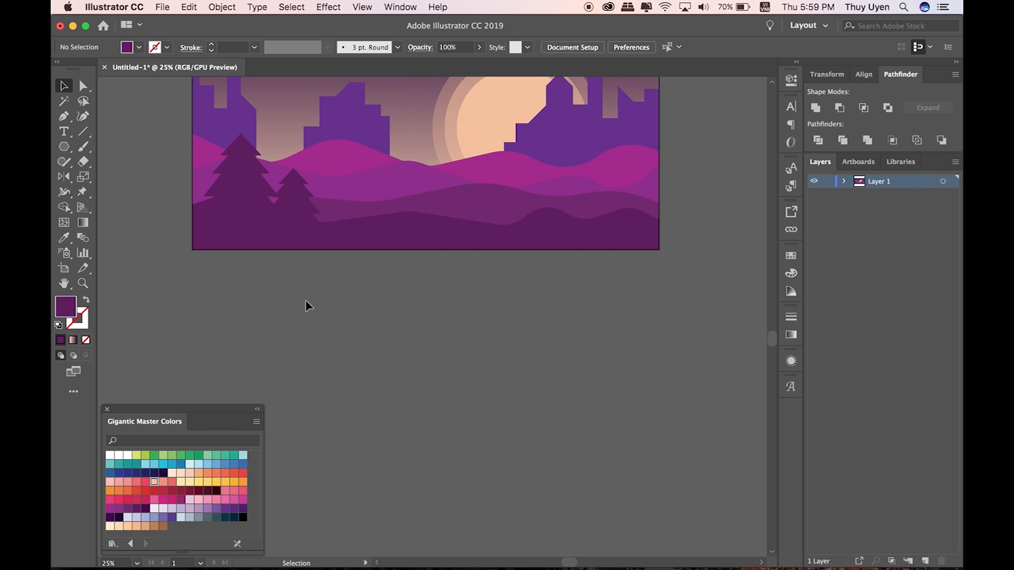
# Step: Place a copy of the large tree on the front hill near the artboard's right edge
pyautogui.moveTo(246, 194); pyautogui.dragTo(619, 209)
pyautogui.click(558, 286)
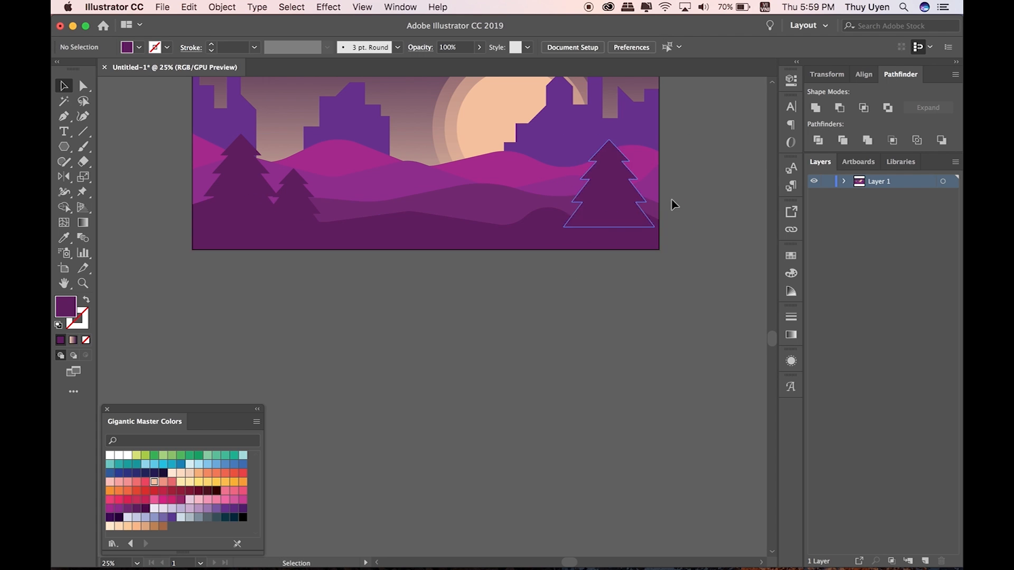
pyautogui.scroll(2, 593, 220)
pyautogui.moveTo(538, 175); pyautogui.dragTo(502, 152)
pyautogui.click(649, 151)
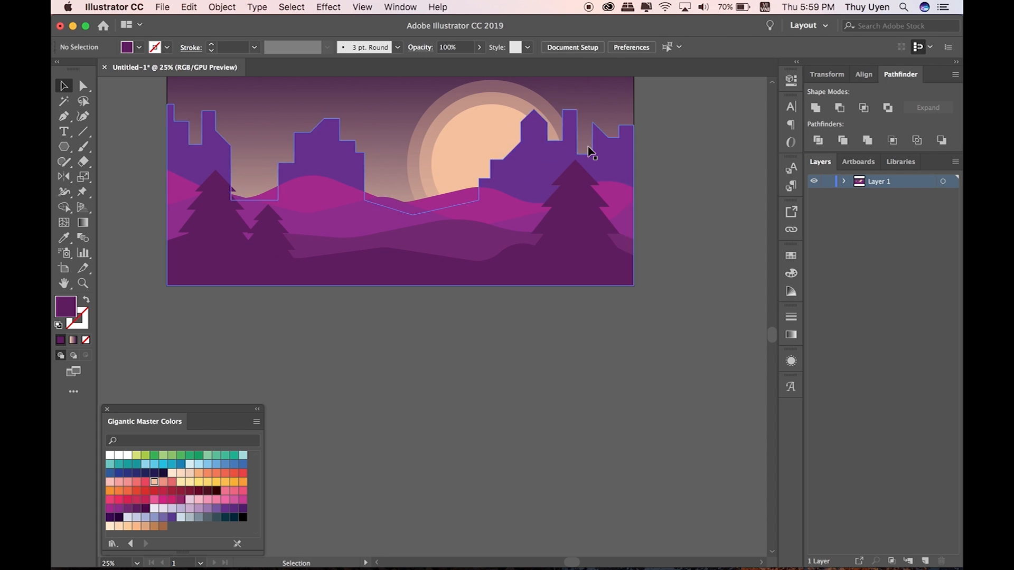
# Step: Copy the small tree into the front hill's dip before the right tree and shrink it to a tiny tree
pyautogui.moveTo(271, 249); pyautogui.dragTo(455, 248)
pyautogui.moveTo(419, 205); pyautogui.dragTo(476, 259)
pyautogui.click(458, 312)
pyautogui.click(451, 339)
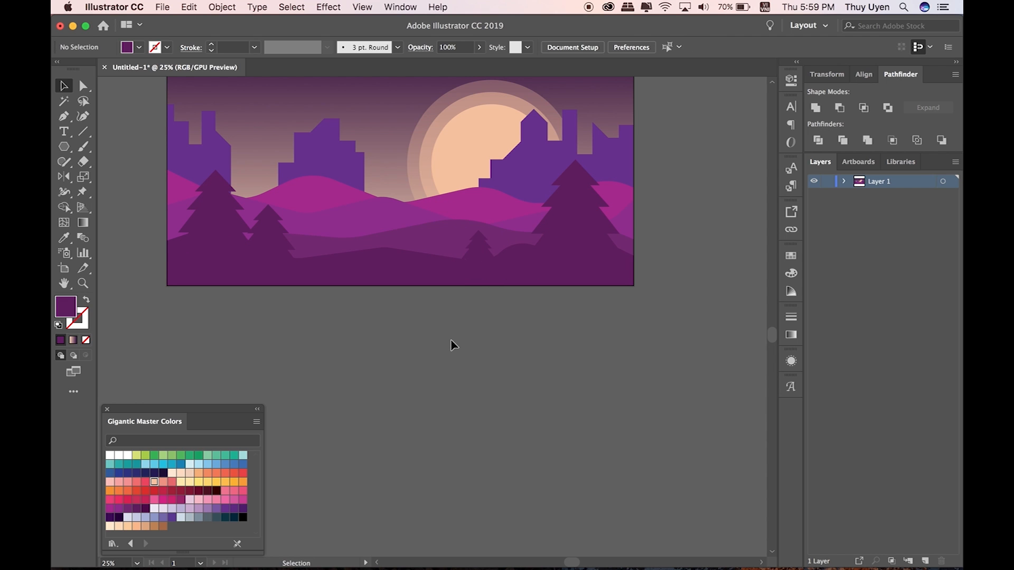
pyautogui.moveTo(307, 206); pyautogui.dragTo(422, 207)
pyautogui.moveTo(323, 189); pyautogui.dragTo(370, 212)
pyautogui.click(367, 216)
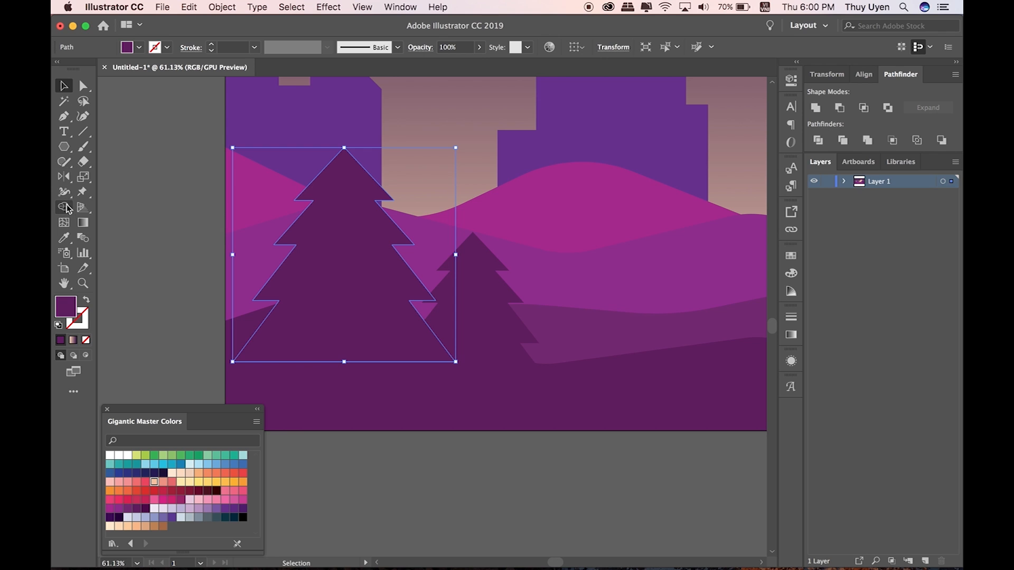
pyautogui.click(66, 207)
pyautogui.click(66, 194)
pyautogui.click(64, 236)
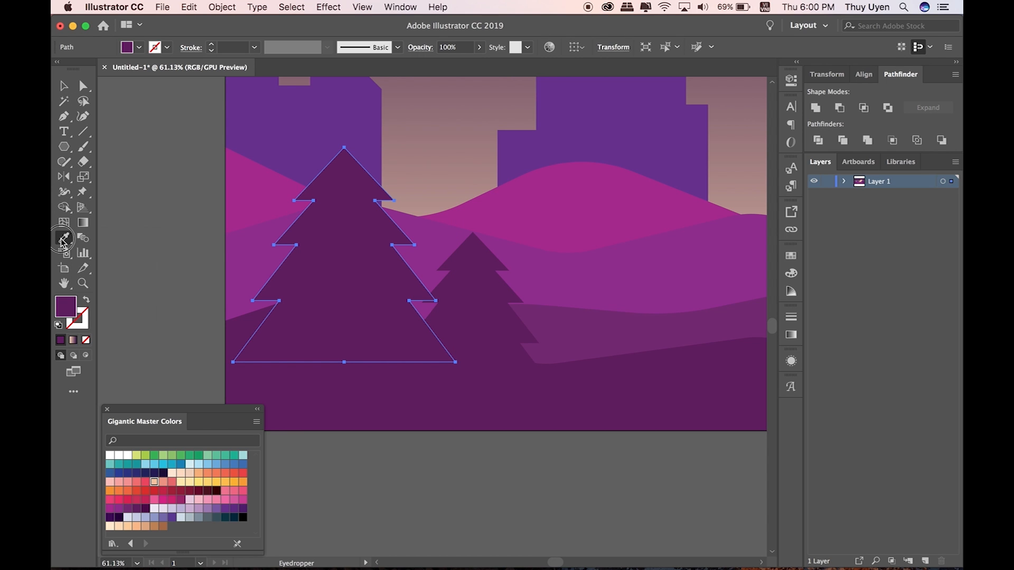
pyautogui.click(66, 207)
pyautogui.click(87, 195)
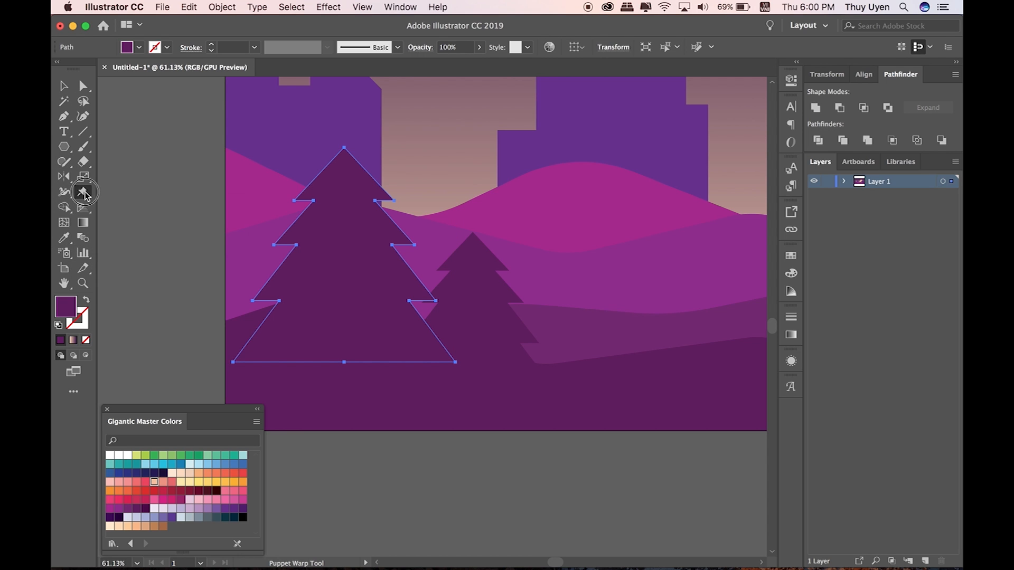
pyautogui.press('v')
pyautogui.click(70, 198)
pyautogui.click(64, 207)
pyautogui.click(64, 192)
pyautogui.click(66, 178)
pyautogui.click(65, 163)
pyautogui.click(64, 148)
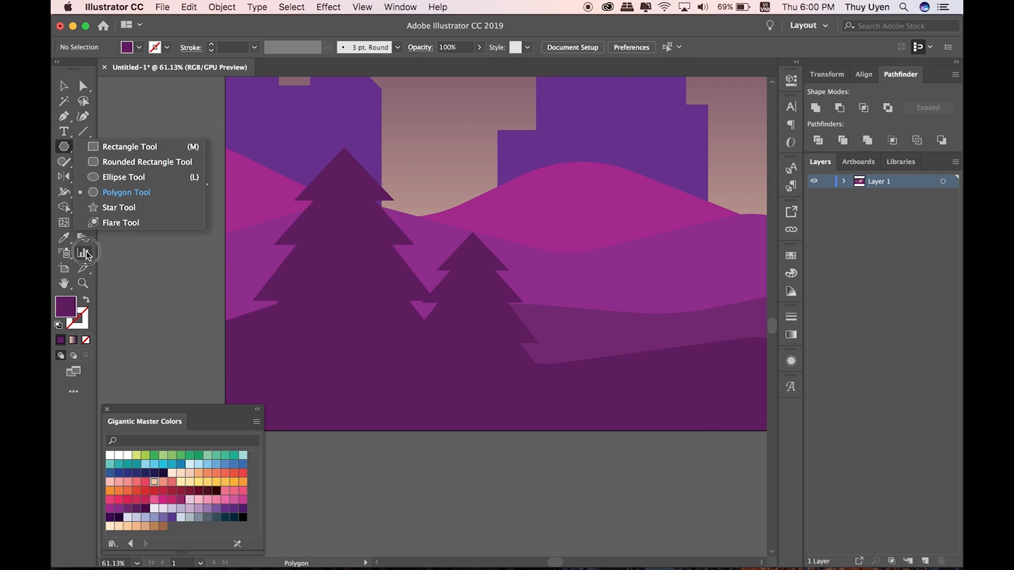
pyautogui.click(87, 255)
pyautogui.click(83, 162)
pyautogui.click(84, 147)
pyautogui.click(84, 132)
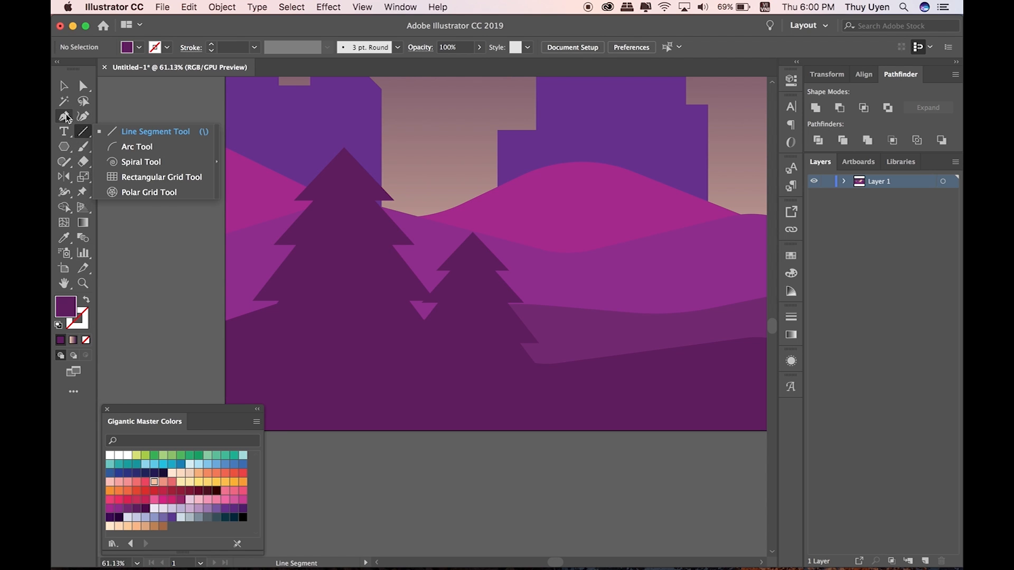
pyautogui.click(65, 116)
pyautogui.click(65, 254)
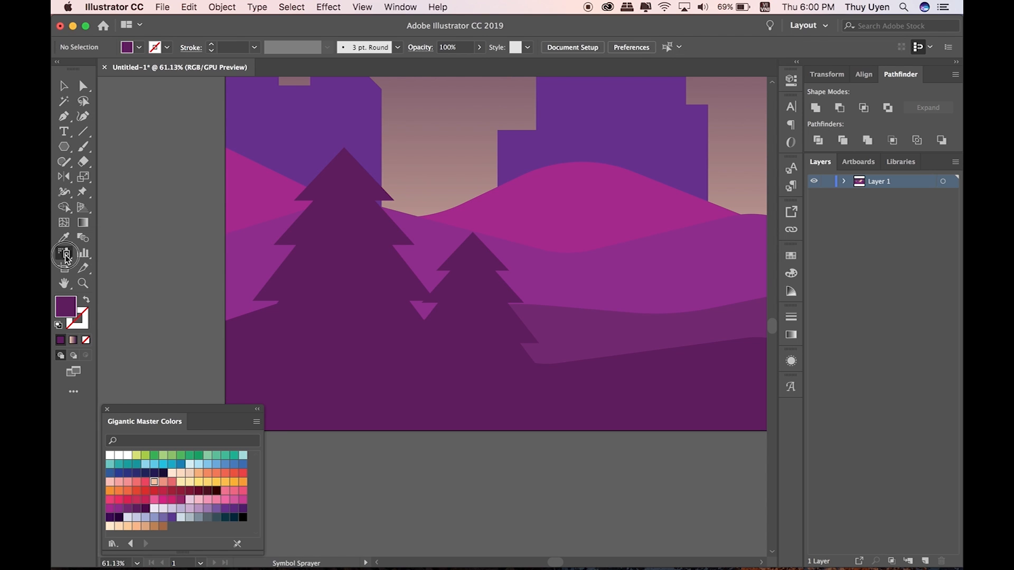
pyautogui.click(65, 283)
pyautogui.click(65, 208)
pyautogui.click(65, 193)
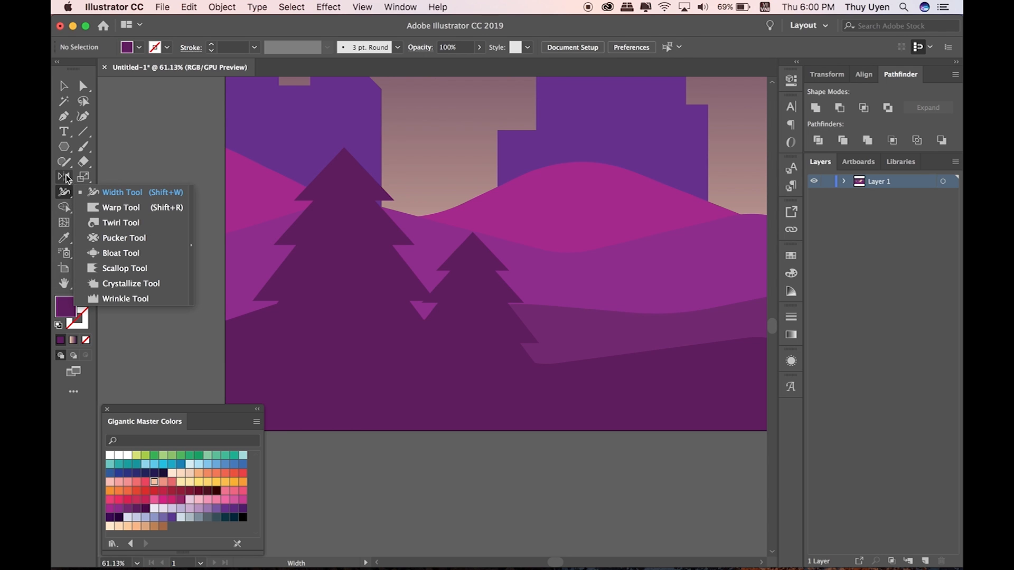
pyautogui.click(69, 177)
pyautogui.click(67, 162)
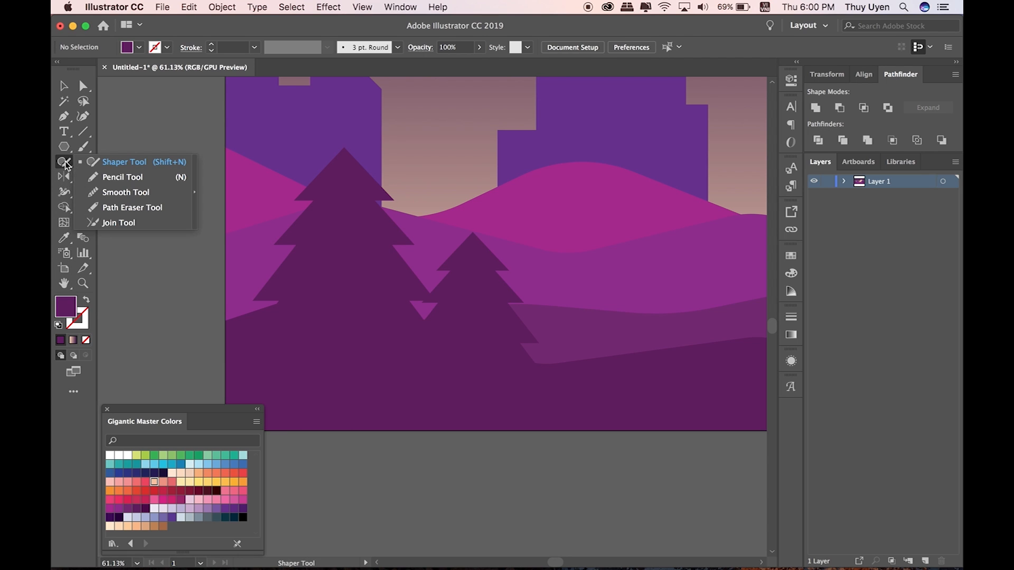
pyautogui.click(67, 150)
pyautogui.click(64, 132)
pyautogui.click(65, 116)
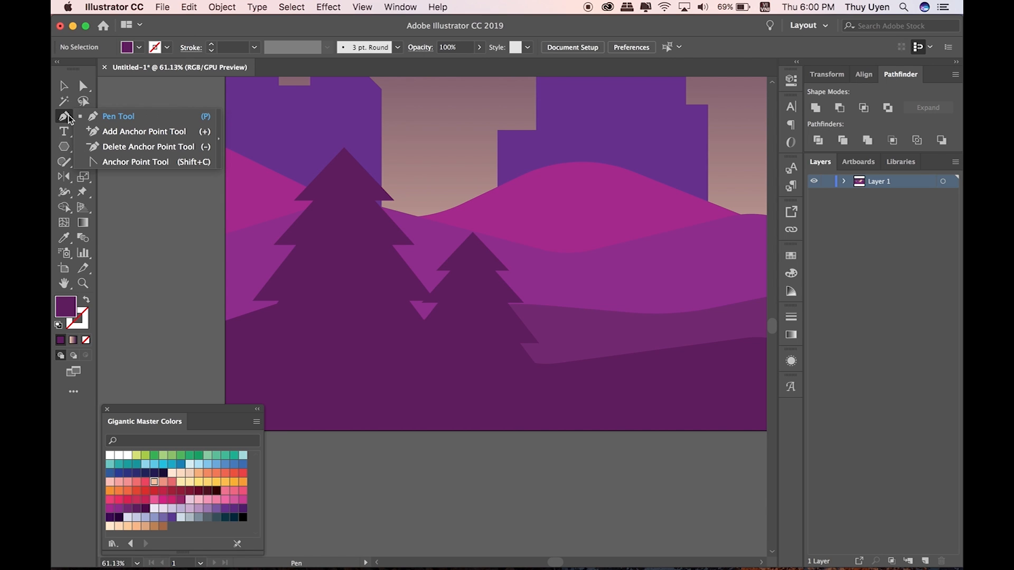
pyautogui.click(83, 193)
pyautogui.click(85, 254)
pyautogui.click(84, 270)
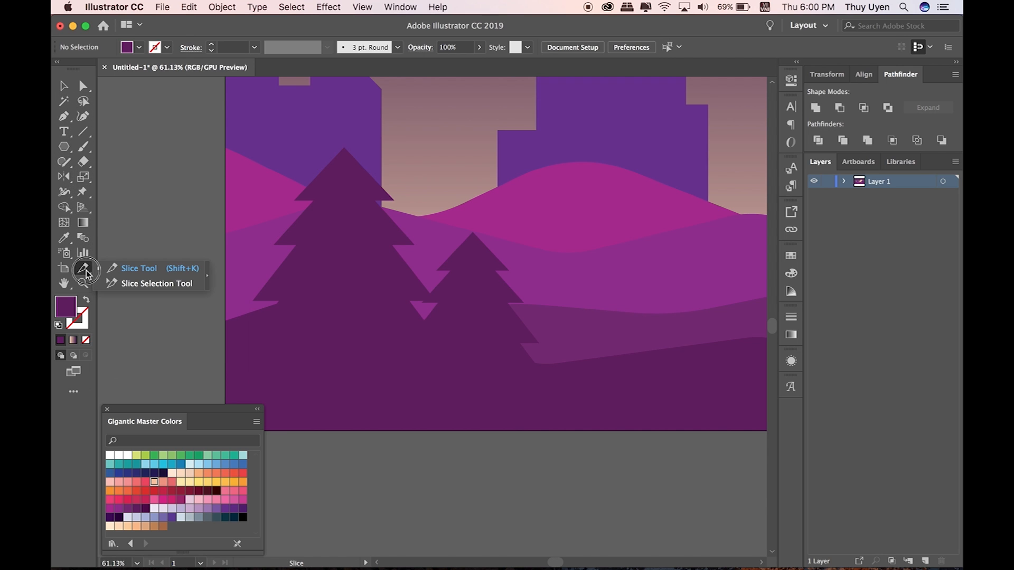
# Step: Try searching Adobe Stock for "smudge" and close the browser page it opens
pyautogui.press('v')
pyautogui.click(322, 222)
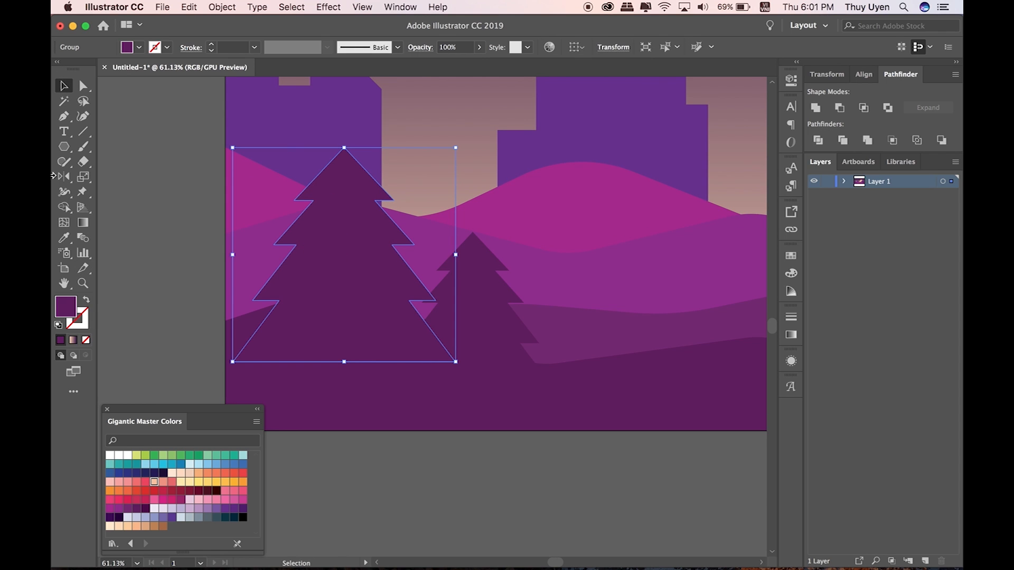
pyautogui.click(67, 198)
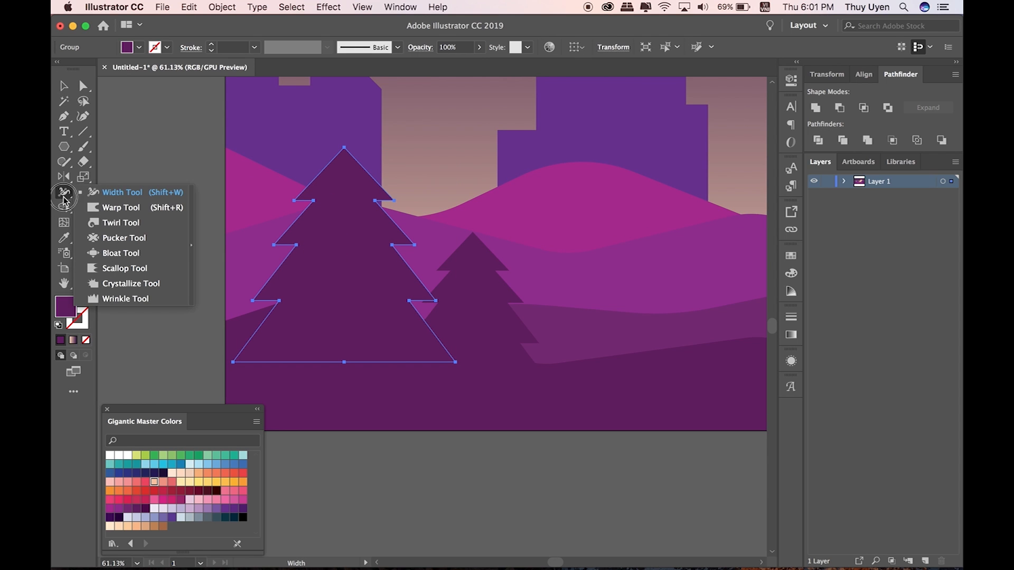
pyautogui.press('v')
pyautogui.press('super+space')
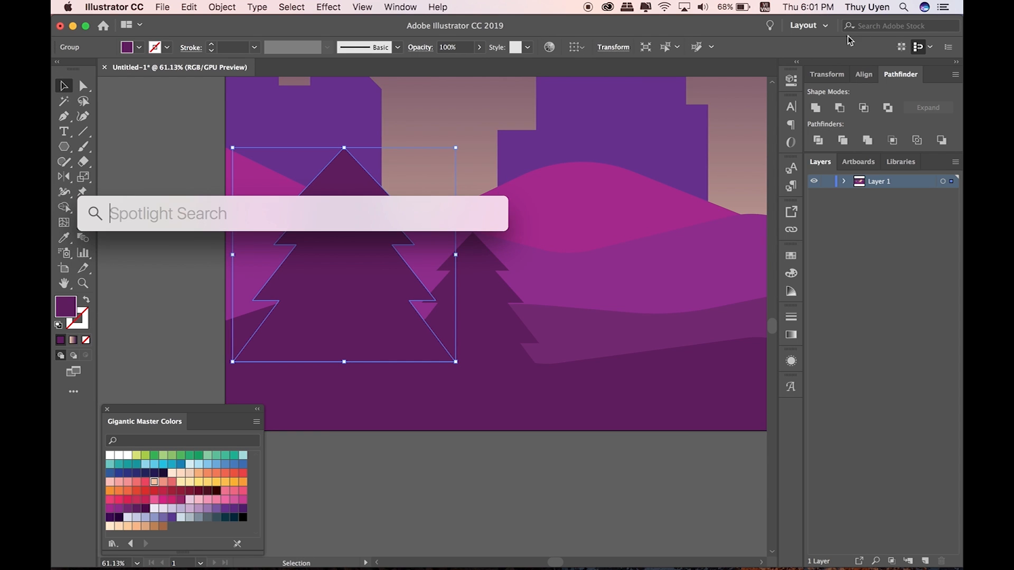
pyautogui.click(882, 26)
pyautogui.press('Return')
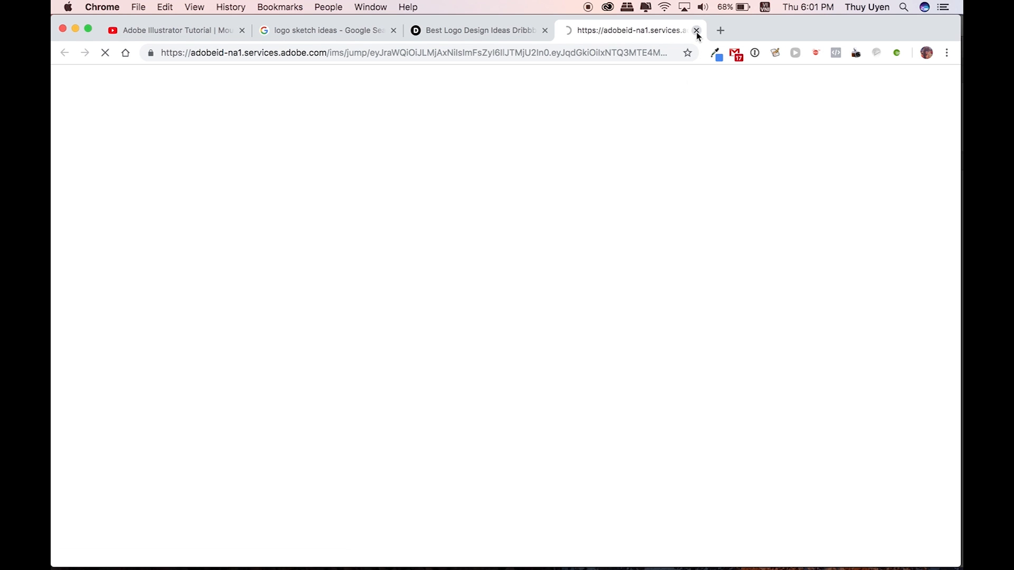
pyautogui.click(697, 30)
# Step: Move the small tree slightly away from the large tree on the left part of the front hill
pyautogui.click(602, 533)
pyautogui.moveTo(339, 272); pyautogui.dragTo(334, 272)
pyautogui.click(190, 296)
pyautogui.moveTo(485, 327); pyautogui.dragTo(492, 333)
pyautogui.click(443, 482)
pyautogui.hscroll(1, 456, 218)
pyautogui.scroll(1, 421, 204)
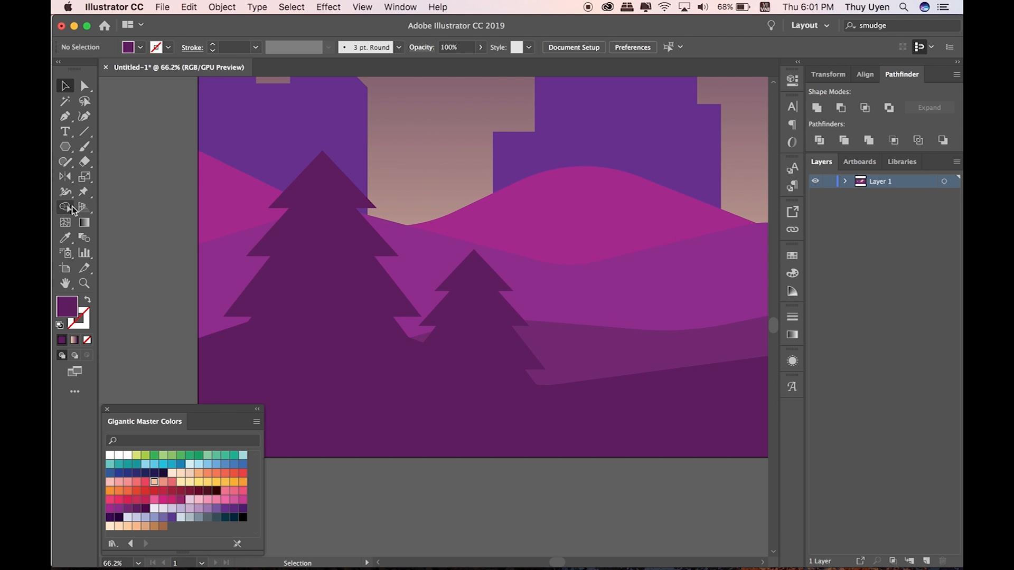
pyautogui.click(84, 193)
pyautogui.click(69, 88)
# Step: Copy a pine tree onto the second hill near the middle of the scene and scale it down
pyautogui.press('super+minus')
pyautogui.press('super+minus')
pyautogui.press('super+minus')
pyautogui.moveTo(463, 223); pyautogui.dragTo(306, 185)
pyautogui.moveTo(330, 262); pyautogui.dragTo(374, 253)
pyautogui.moveTo(200, 312); pyautogui.dragTo(397, 264)
pyautogui.moveTo(419, 185); pyautogui.dragTo(353, 247)
pyautogui.moveTo(328, 286); pyautogui.dragTo(403, 274)
# Step: Fill the copied tree with the second hill's purple and place a slightly smaller duplicate to its right
pyautogui.press('i')
pyautogui.click(477, 299)
pyautogui.press('v')
pyautogui.moveTo(431, 230); pyautogui.dragTo(423, 238)
pyautogui.press('shift+super+a')
# Step: Copy a second-hill tree onto the third hill, shrink it and match its fill to that hill's purple
pyautogui.press('super+minus')
pyautogui.press('super+minus')
pyautogui.moveTo(305, 245); pyautogui.dragTo(464, 261)
pyautogui.click(468, 359)
pyautogui.moveTo(468, 359); pyautogui.dragTo(374, 302)
pyautogui.moveTo(403, 263); pyautogui.dragTo(383, 282)
pyautogui.press('i')
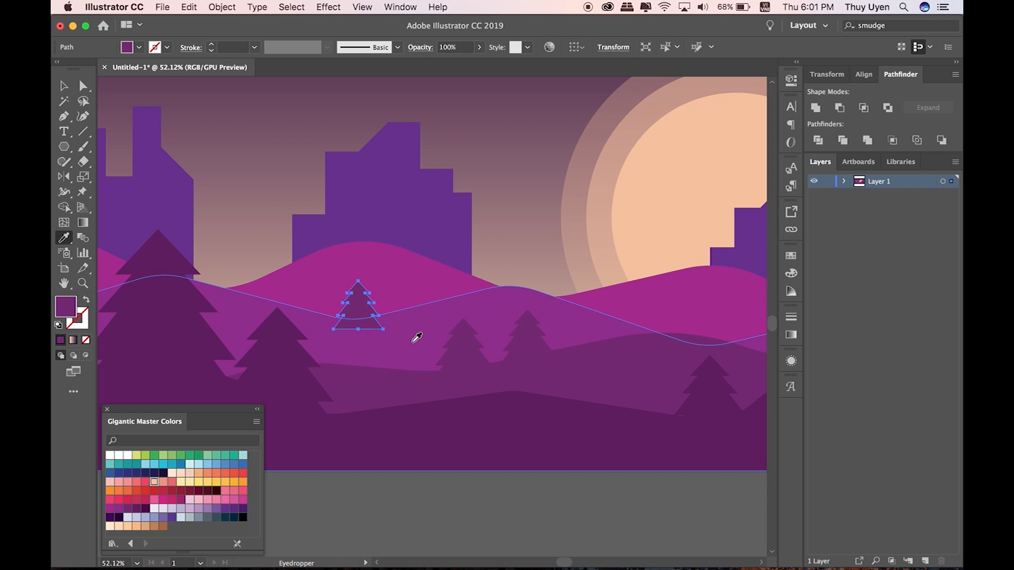
pyautogui.click(416, 337)
pyautogui.press('v')
pyautogui.press('shift+super+a')
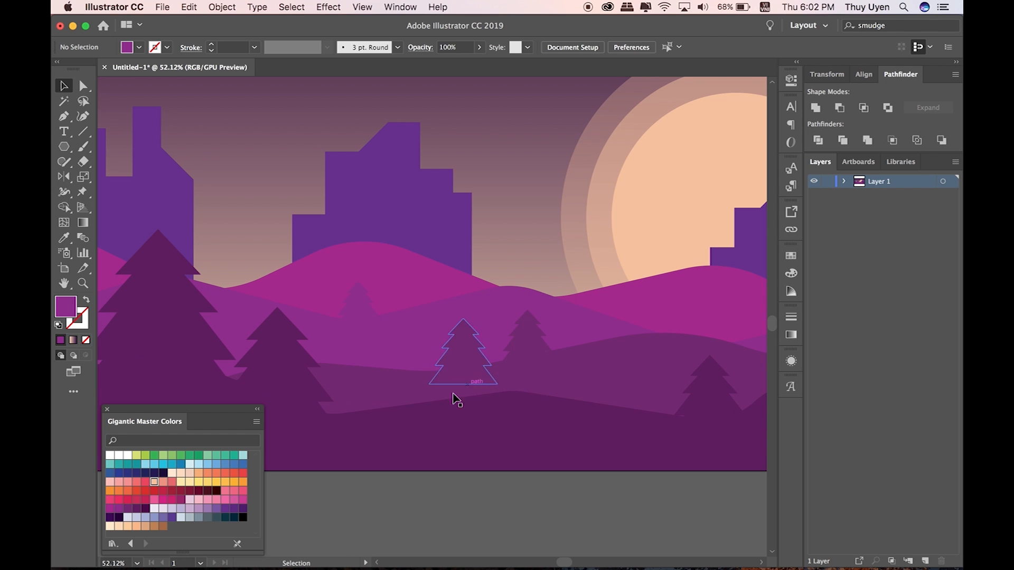
# Step: Shift the third-hill tree slightly left and add a larger duplicate to its right
pyautogui.moveTo(355, 311); pyautogui.dragTo(345, 310)
pyautogui.moveTo(346, 310); pyautogui.dragTo(429, 259)
pyautogui.press('super+minus')
pyautogui.press('super+minus')
pyautogui.click(158, 278)
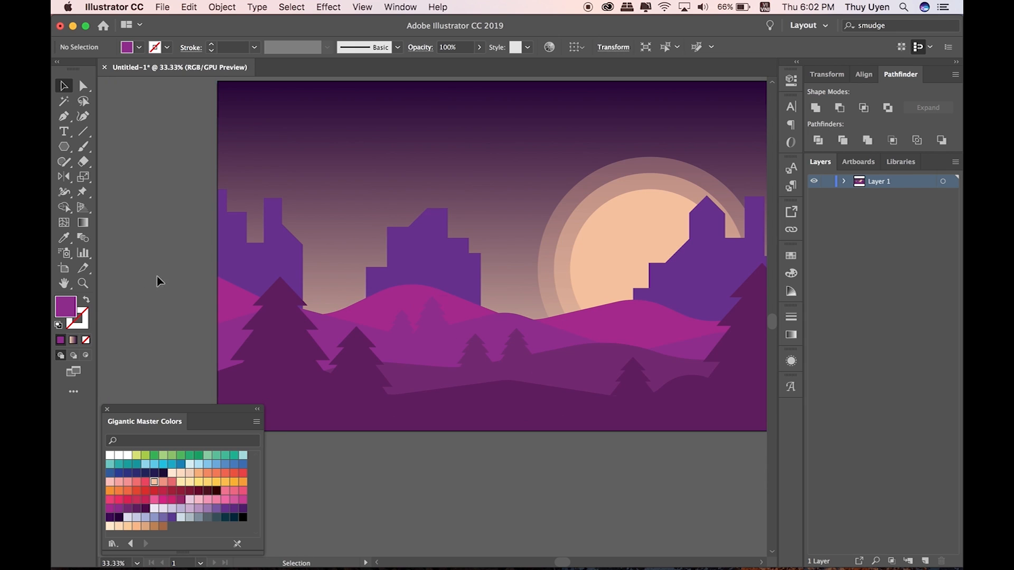
# Step: Copy a small tree onto the farthest hill below the moon and fill it with that hill's magenta
pyautogui.moveTo(498, 240); pyautogui.dragTo(444, 219)
pyautogui.click(267, 270)
pyautogui.keyDown('alt'); pyautogui.moveTo(275, 270); pyautogui.dragTo(410, 244); pyautogui.keyUp('alt')
pyautogui.press('i')
pyautogui.click(447, 282)
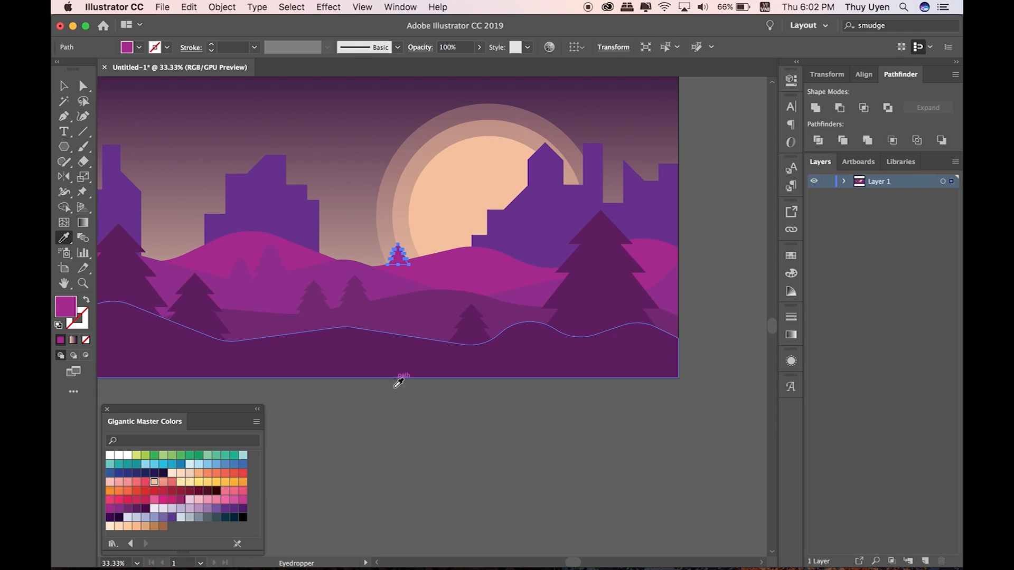
pyautogui.press('v')
pyautogui.click(400, 386)
# Step: Duplicate the magenta tree just to its right in front of the moon and scale the copy down slightly
pyautogui.keyDown('super'); pyautogui.moveTo(373, 212); pyautogui.dragTo(519, 230); pyautogui.keyUp('super')
pyautogui.moveTo(455, 348); pyautogui.dragTo(488, 346)
pyautogui.keyDown('alt'); pyautogui.moveTo(492, 357); pyautogui.dragTo(574, 333); pyautogui.keyUp('alt')
pyautogui.keyDown('shift'); pyautogui.moveTo(603, 295); pyautogui.dragTo(584, 313); pyautogui.keyUp('shift')
pyautogui.click(333, 278)
pyautogui.press('super+minus')
pyautogui.press('super+minus')
pyautogui.press('super+minus')
pyautogui.press('super+minus')
pyautogui.press('super+minus')
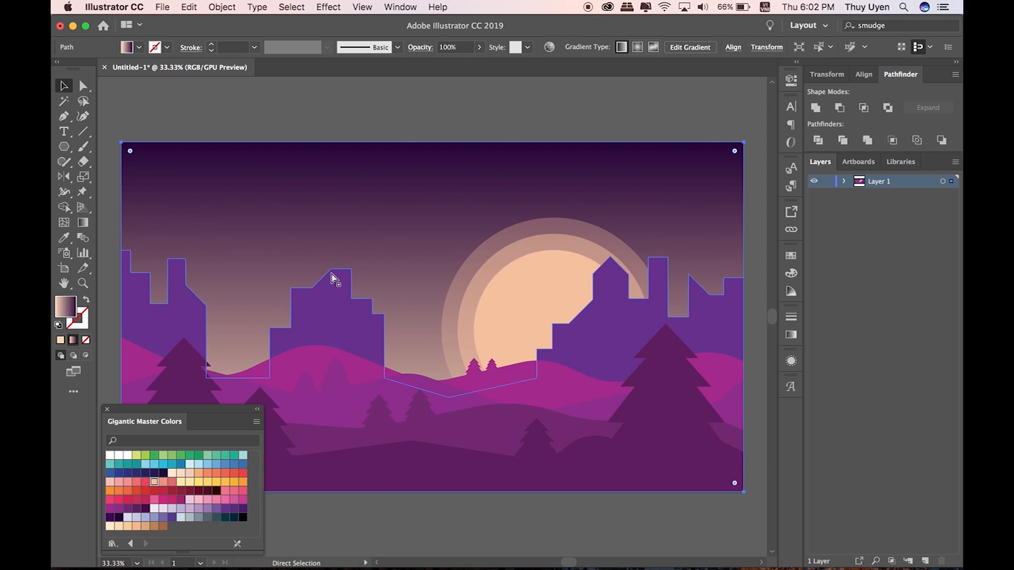
pyautogui.click(445, 153)
# Step: Place another copy of the magenta tree on the farthest hill, left of the central buildings
pyautogui.scroll(-5, 515, 220)
pyautogui.hscroll(-5, 516, 220)
pyautogui.click(544, 269)
pyautogui.keyDown('alt'); pyautogui.moveTo(544, 269); pyautogui.dragTo(357, 233); pyautogui.keyUp('alt')
pyautogui.press('super+shift+a')
pyautogui.moveTo(408, 333)
pyautogui.mouseDown()
pyautogui.moveTo(400, 317)
pyautogui.moveTo(415, 334)
pyautogui.mouseUp()
pyautogui.press('super+minus')
pyautogui.press('super+minus')
pyautogui.press('super+minus')
pyautogui.press('super+minus')
pyautogui.press('super+minus')
pyautogui.press('super+minus')
pyautogui.click(255, 166)
pyautogui.moveTo(394, 257); pyautogui.dragTo(317, 179)
pyautogui.keyDown('super'); pyautogui.moveTo(346, 240); pyautogui.dragTo(323, 242); pyautogui.keyUp('super')
pyautogui.press('super+minus')
pyautogui.press('super+minus')
pyautogui.press('super+minus')
pyautogui.click(183, 190)
pyautogui.moveTo(464, 250); pyautogui.dragTo(344, 169)
pyautogui.click(547, 239)
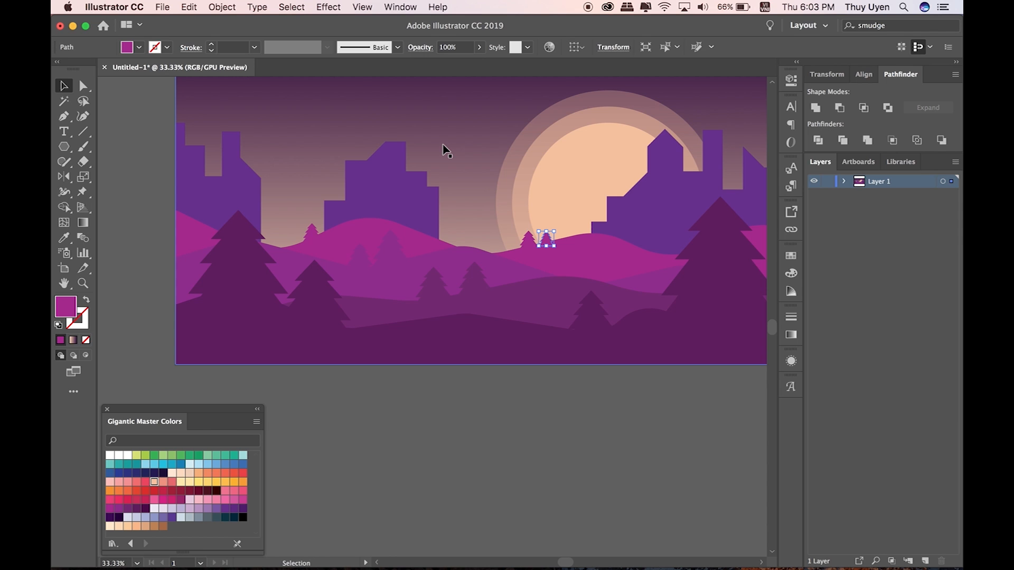
pyautogui.click(616, 431)
pyautogui.press('super+minus')
pyautogui.press('super+minus')
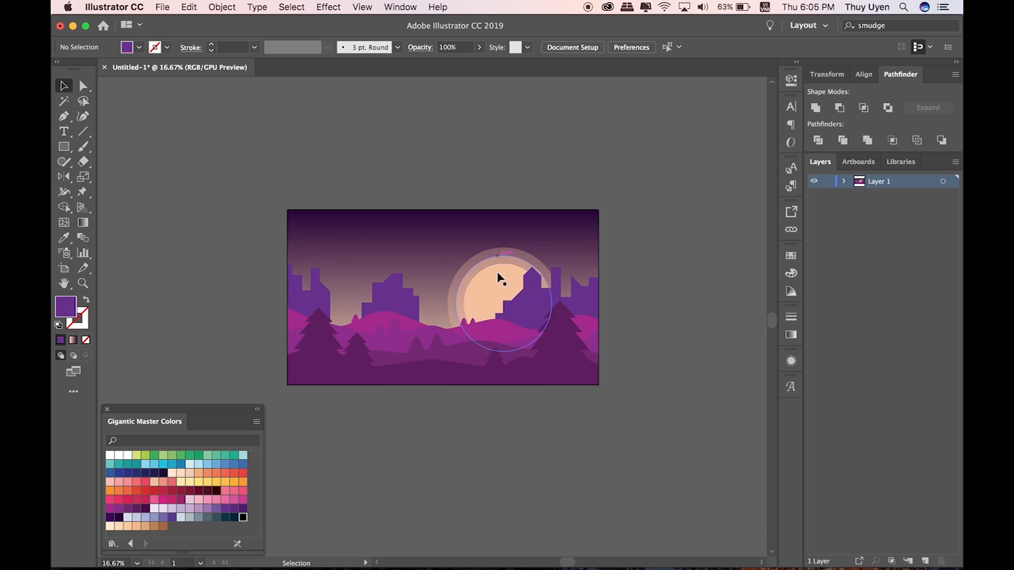
# Step: Try a lighter violet swatch on the skyline and return it to the darker violet
pyautogui.click(500, 278)
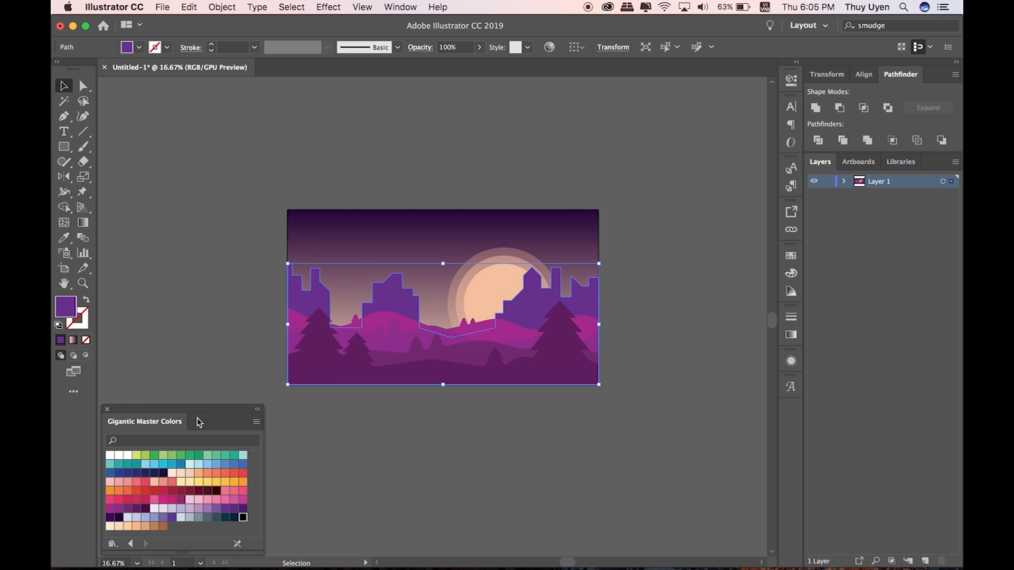
pyautogui.click(234, 509)
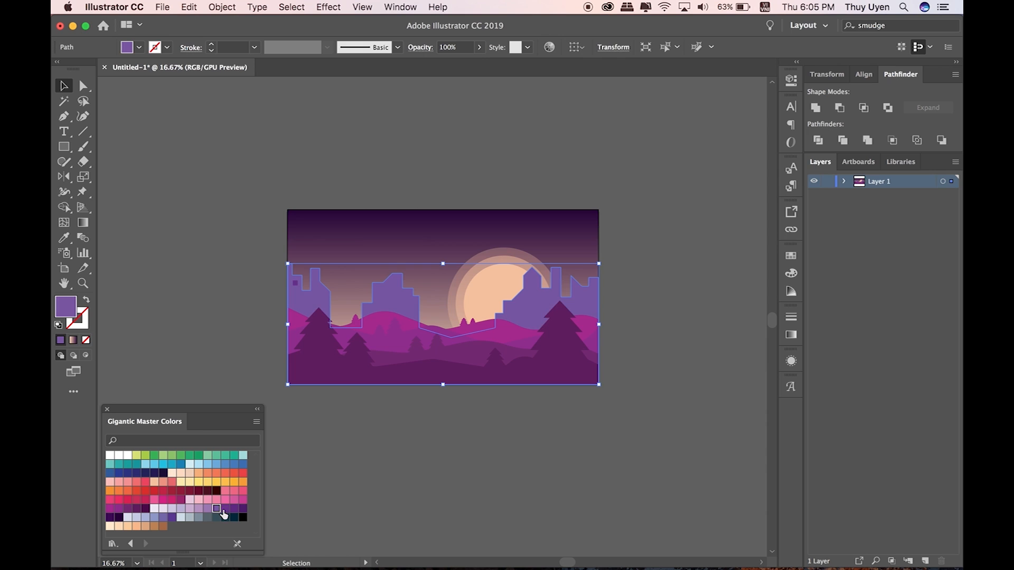
pyautogui.click(225, 509)
pyautogui.click(516, 487)
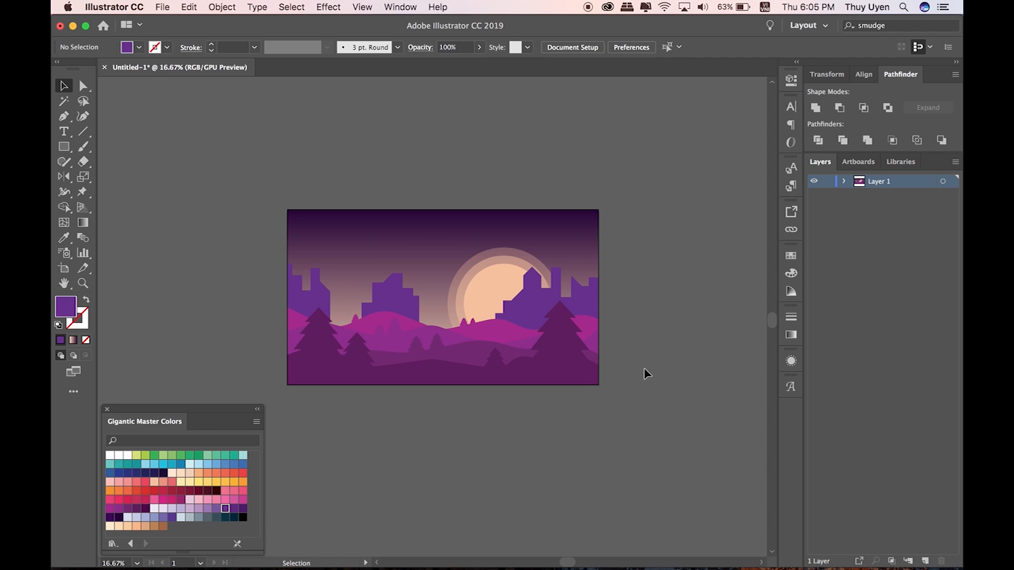
# Step: Try filling the skyline with the front hill's dark purple
pyautogui.click(400, 295)
pyautogui.press('i')
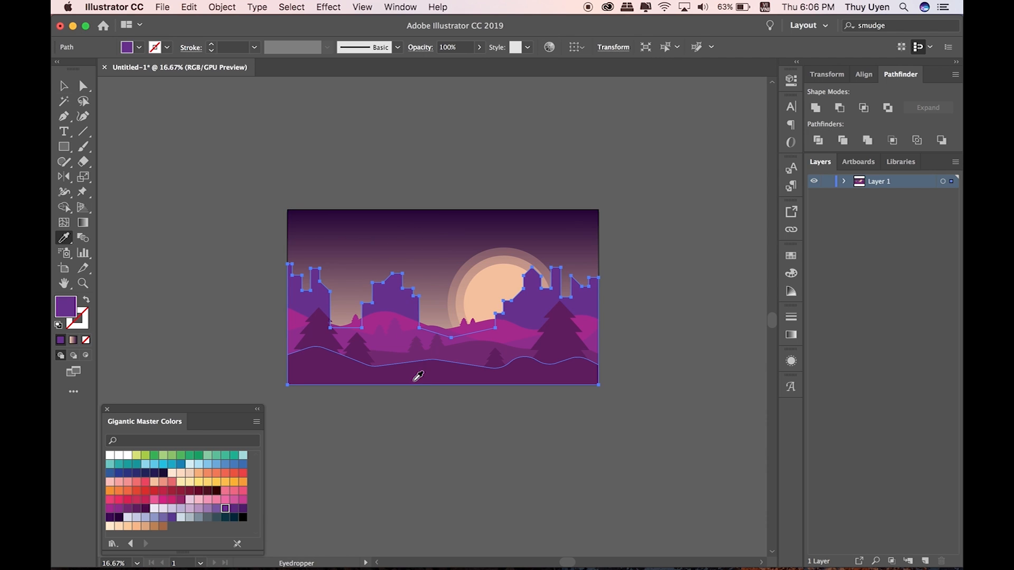
pyautogui.click(412, 371)
pyautogui.press('v')
pyautogui.click(377, 457)
# Step: Try magenta and pink swatches and the sky's gradient on the skyline, undoing the gradient
pyautogui.click(382, 296)
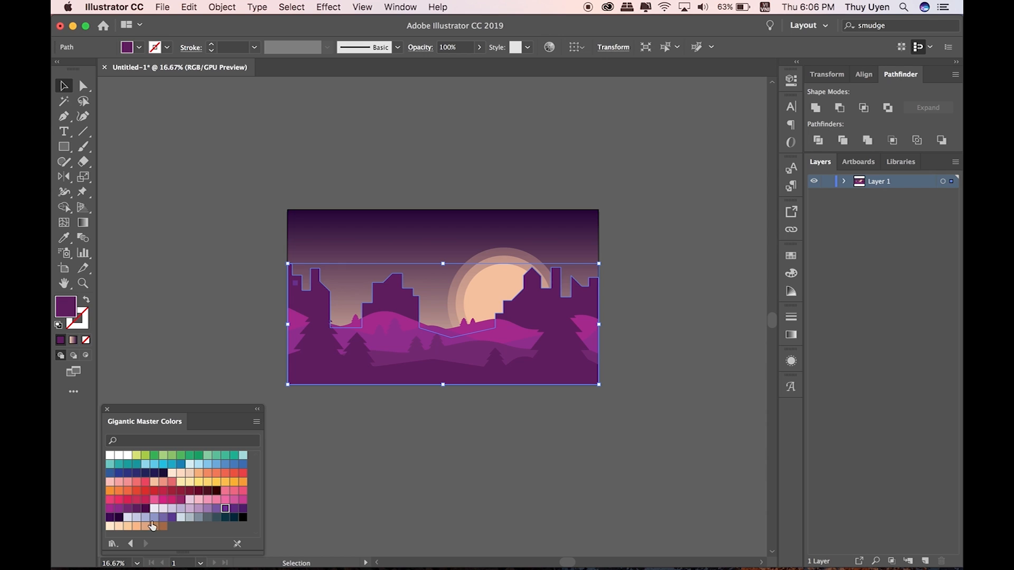
pyautogui.click(115, 511)
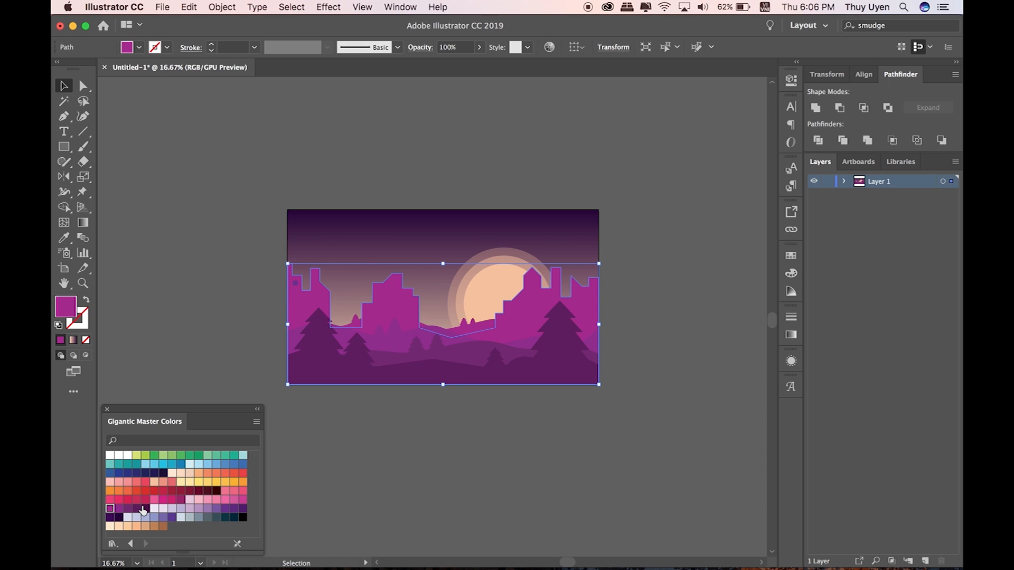
pyautogui.click(236, 502)
pyautogui.press('i')
pyautogui.click(355, 292)
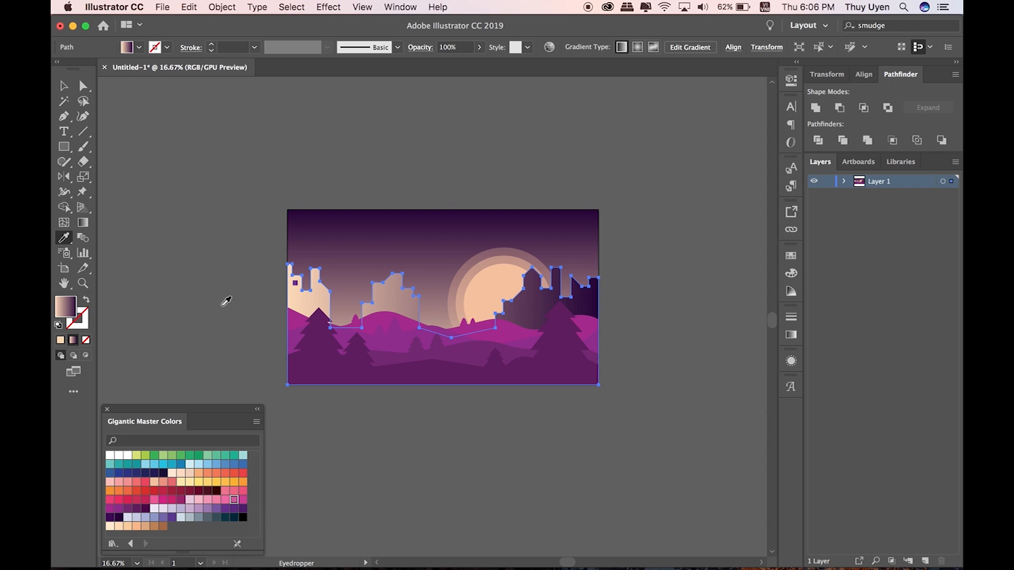
pyautogui.press('super+z')
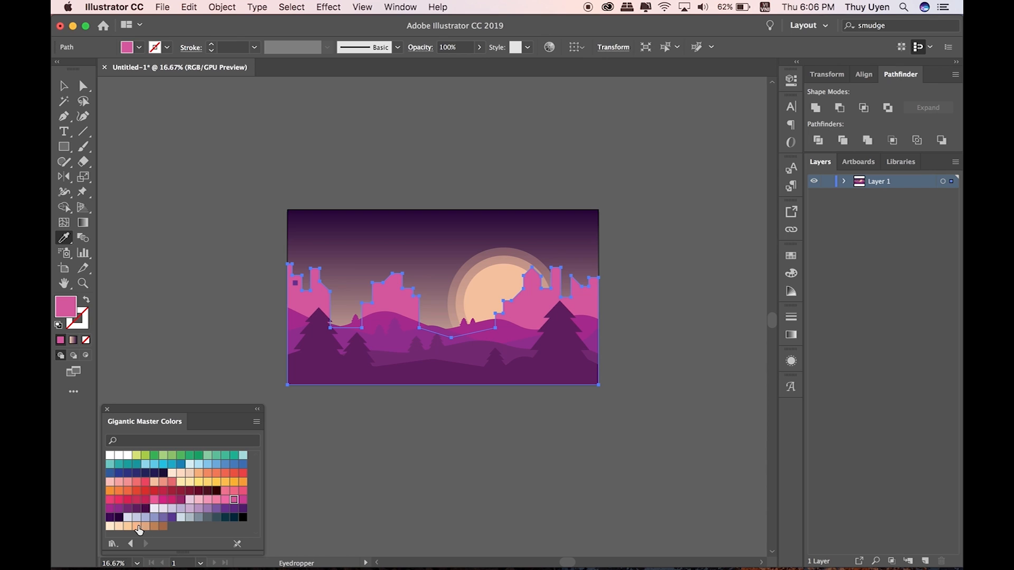
# Step: Try tan, brown, red, maroon and raspberry swatches as the skyline's fill
pyautogui.click(139, 528)
pyautogui.click(163, 527)
pyautogui.click(132, 485)
pyautogui.click(119, 490)
pyautogui.click(208, 491)
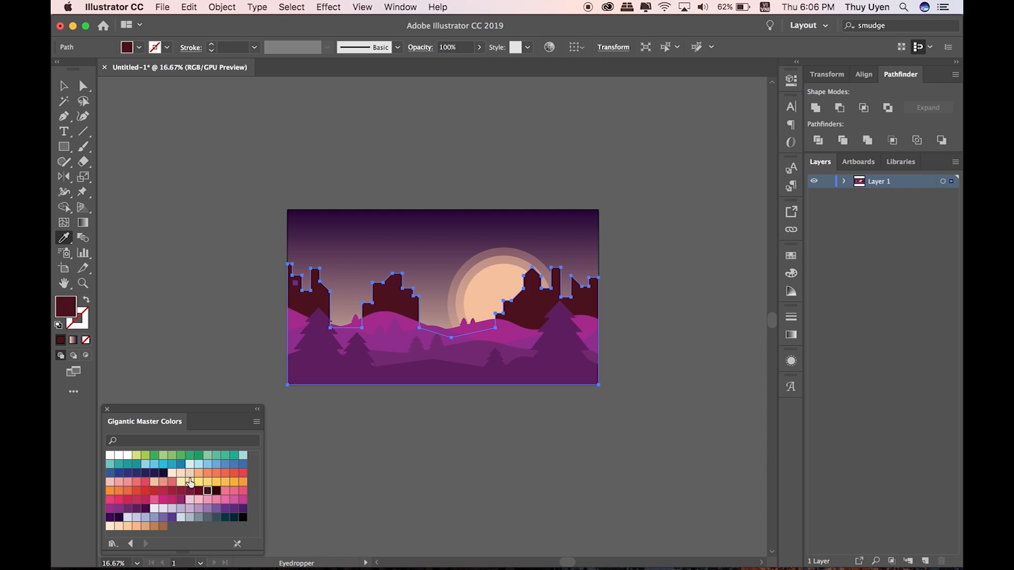
pyautogui.click(181, 502)
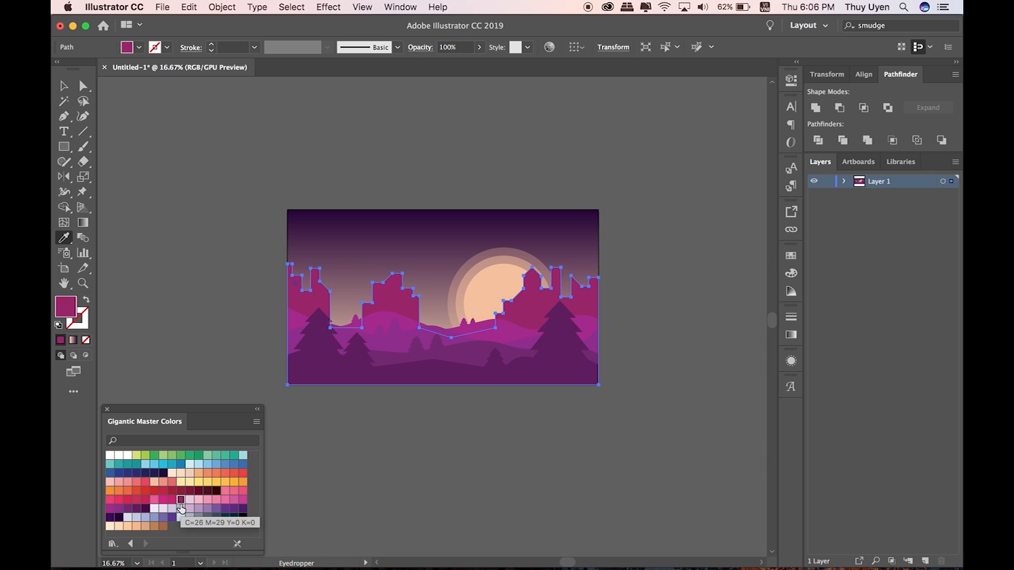
# Step: Try several dark purple and violet swatches on the skyline, ending with a blue-violet one
pyautogui.click(136, 509)
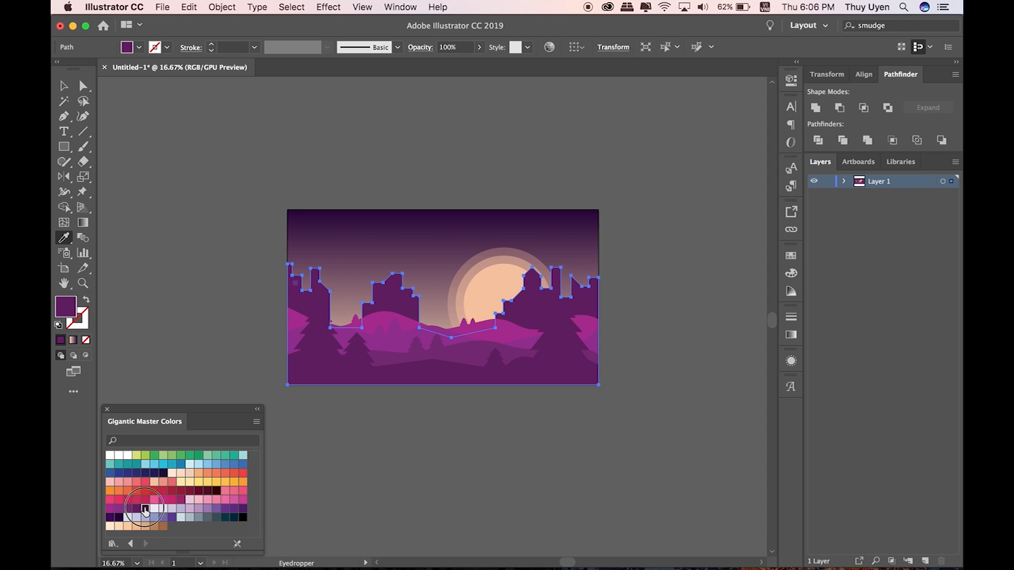
pyautogui.click(145, 509)
pyautogui.click(241, 511)
pyautogui.click(226, 509)
pyautogui.click(234, 509)
pyautogui.click(171, 518)
pyautogui.press('v')
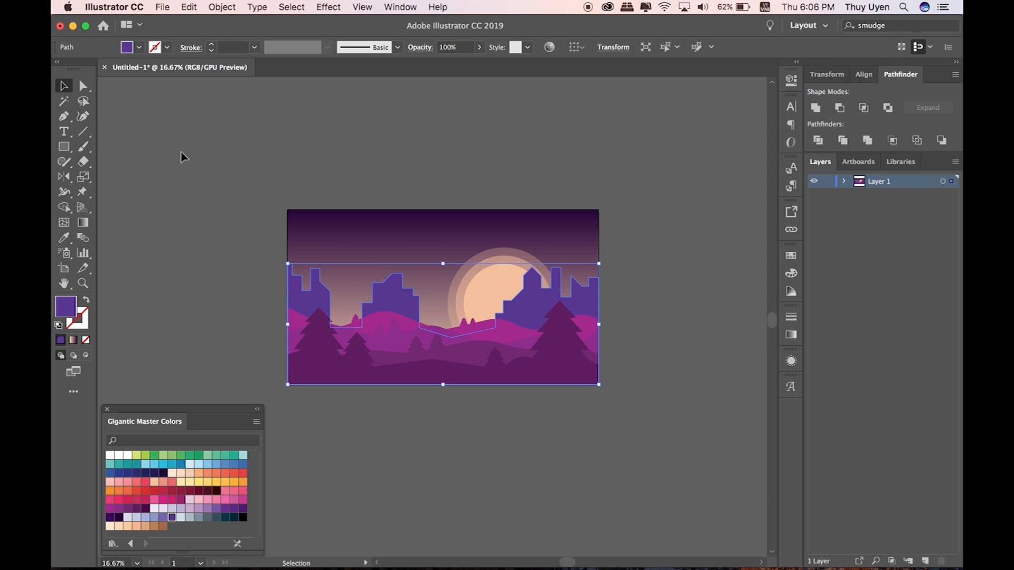
pyautogui.click(627, 193)
# Step: Sample the third hill's purple onto the skyline
pyautogui.press('super+equal')
pyautogui.click(319, 359)
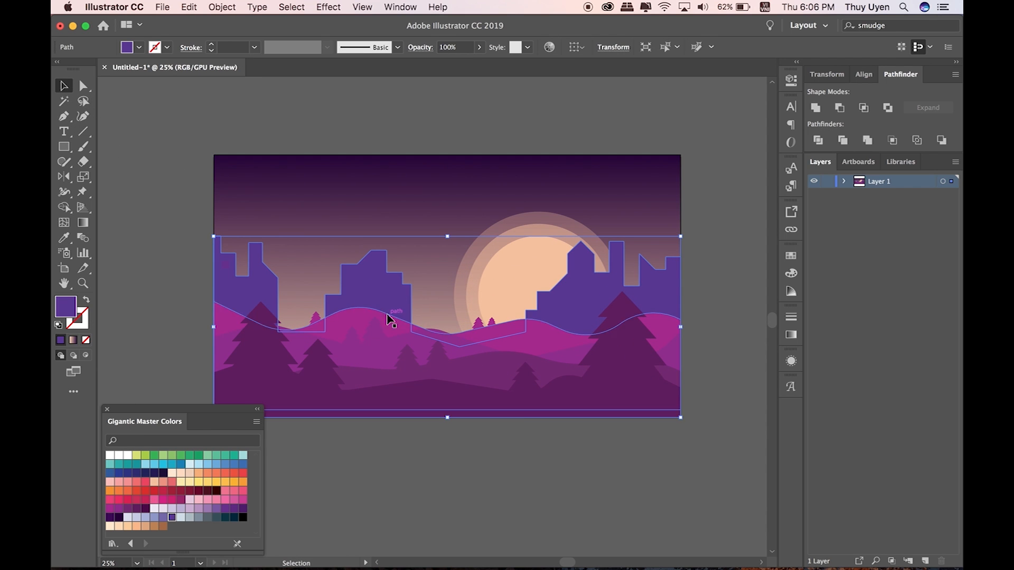
pyautogui.press('i')
pyautogui.click(369, 355)
pyautogui.press('v')
# Step: Try a darker saturated purple from the Color Picker as the skyline's fill
pyautogui.doubleClick(71, 313)
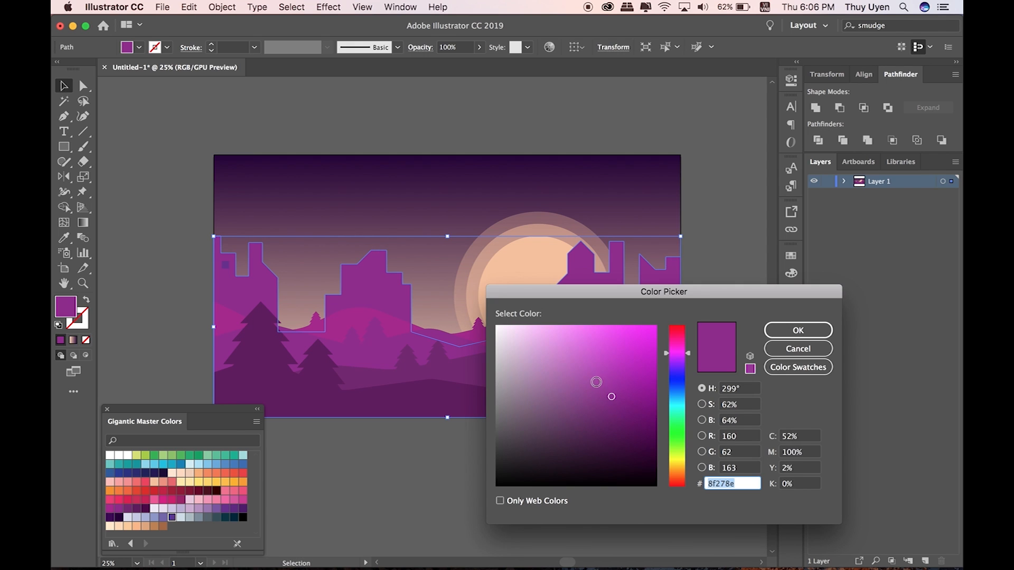
pyautogui.moveTo(612, 396); pyautogui.dragTo(567, 359)
pyautogui.click(631, 423)
pyautogui.click(798, 330)
pyautogui.click(735, 339)
pyautogui.press('super+minus')
pyautogui.press('super+minus')
pyautogui.press('super+minus')
pyautogui.press('super+minus')
pyautogui.press('super+minus')
pyautogui.press('super+equal')
pyautogui.press('super+equal')
pyautogui.press('super+equal')
pyautogui.press('super+equal')
pyautogui.press('super+equal')
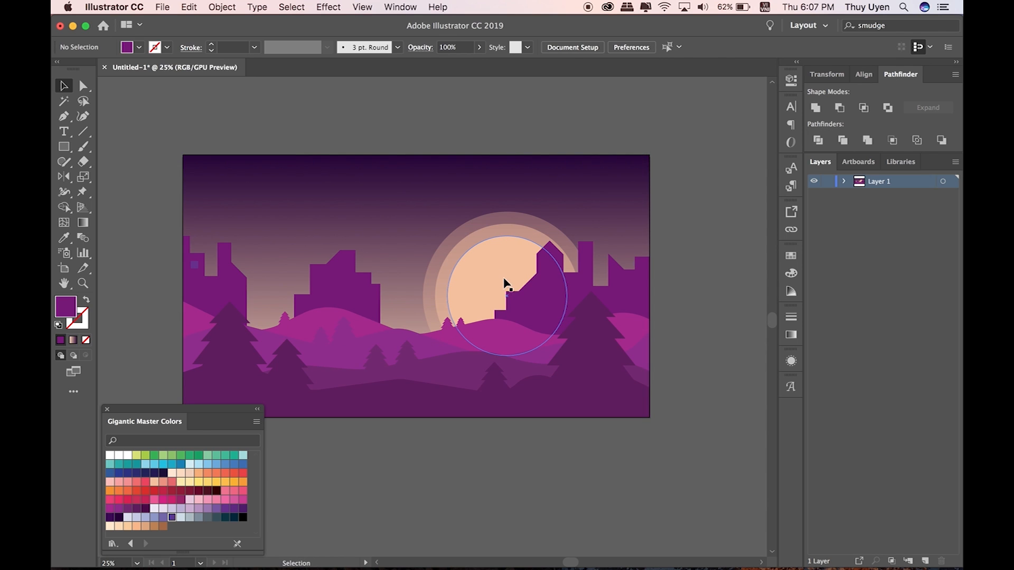
# Step: Recolour the moon and its two halo rings with a warm yellow swatch
pyautogui.click(504, 269)
pyautogui.keyDown('shift'); pyautogui.click(482, 240); pyautogui.keyUp('shift')
pyautogui.keyDown('shift'); pyautogui.click(429, 290); pyautogui.keyUp('shift')
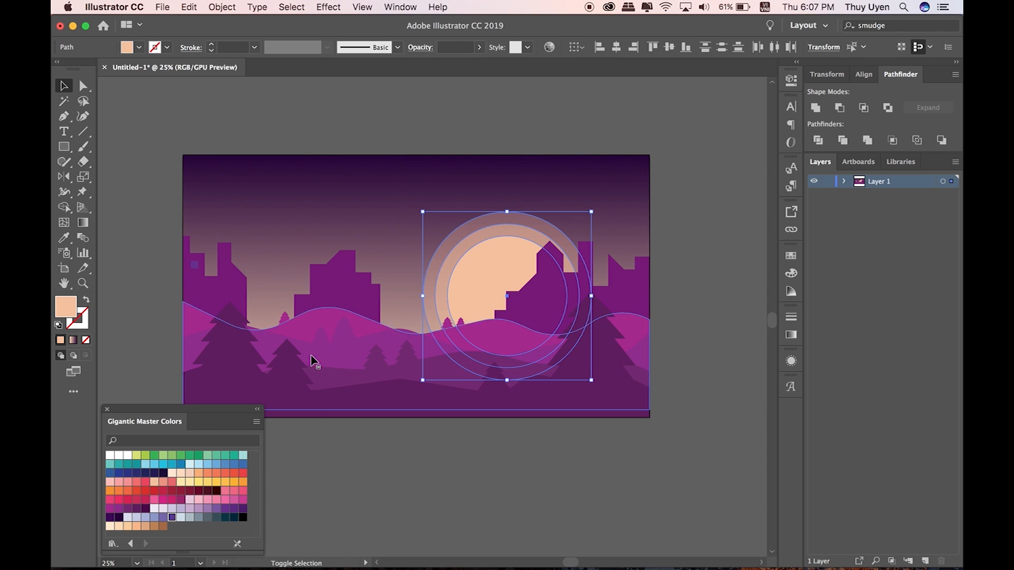
pyautogui.click(234, 481)
pyautogui.click(207, 482)
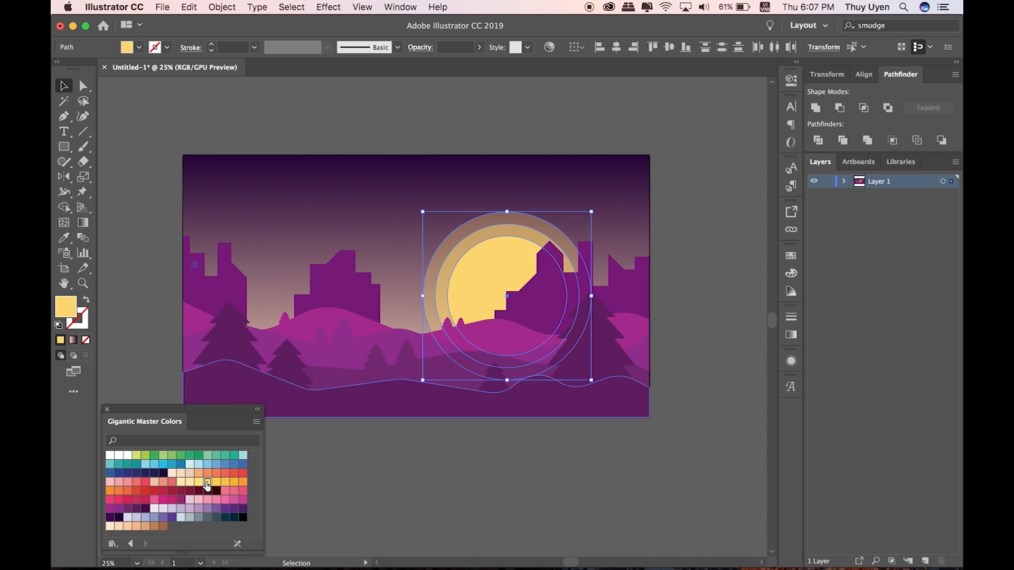
pyautogui.click(392, 469)
# Step: Set the skyline's fill to a muted greyish purple with the Color Picker
pyautogui.click(548, 294)
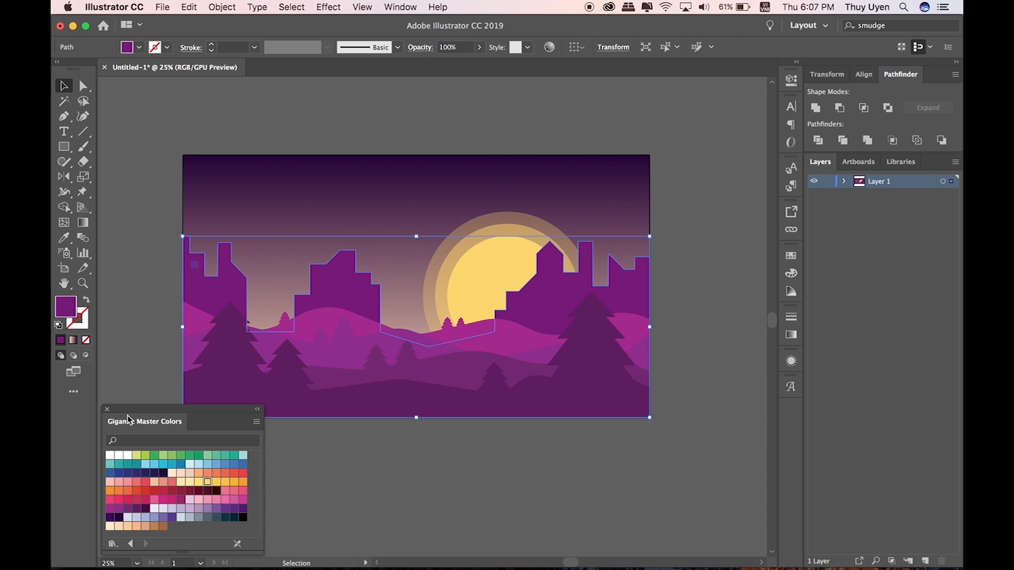
pyautogui.doubleClick(77, 309)
pyautogui.click(573, 415)
pyautogui.click(798, 330)
pyautogui.click(732, 346)
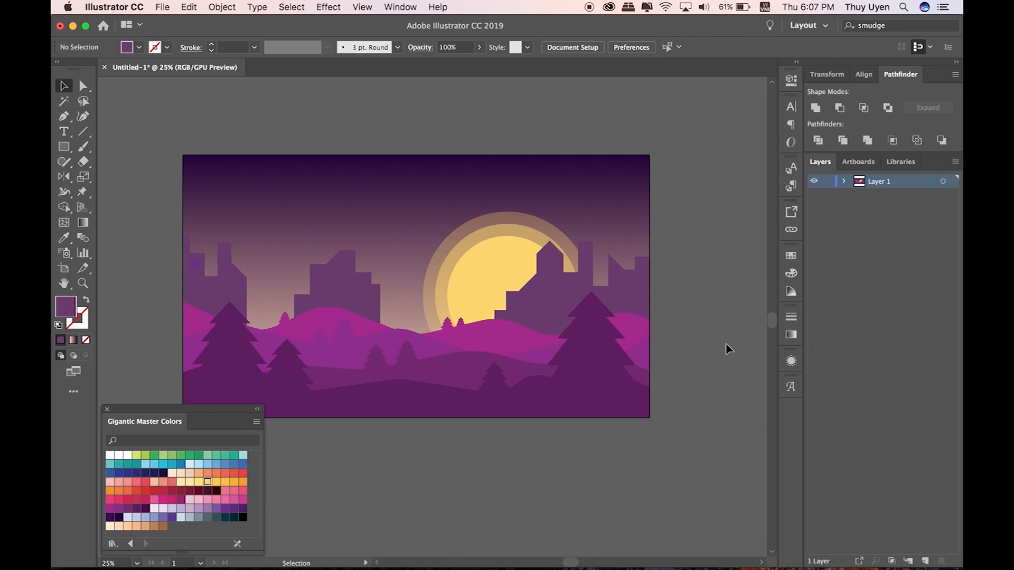
pyautogui.press('super+minus')
pyautogui.press('super+minus')
pyautogui.press('super+equal')
pyautogui.press('super+equal')
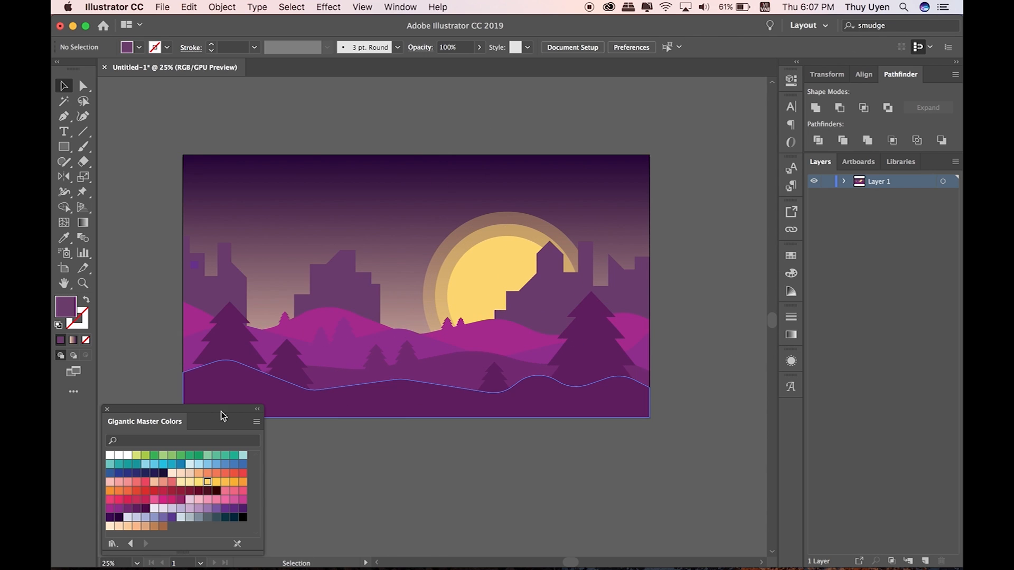
# Step: Create a four-pointed star on the pasteboard beside the artboard's upper-left corner
pyautogui.moveTo(66, 148); pyautogui.dragTo(119, 207)
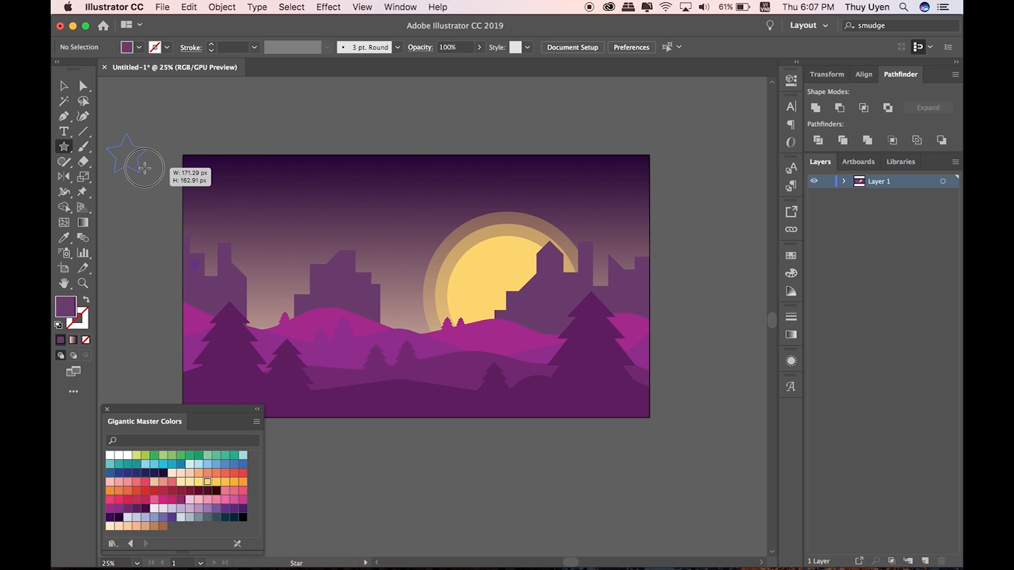
pyautogui.click(161, 167)
pyautogui.write('4')
pyautogui.press('Return')
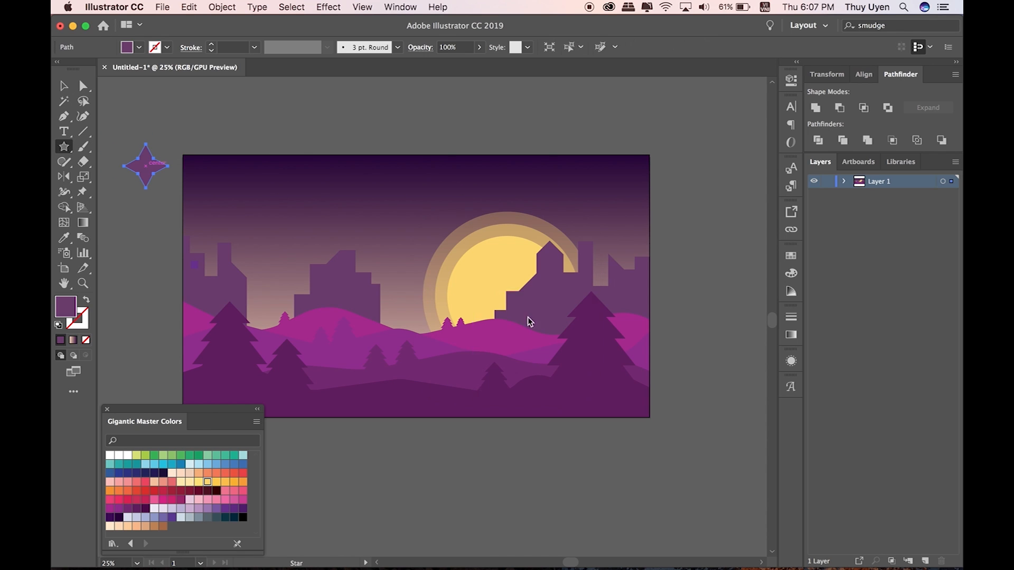
# Step: Fill the four-pointed star with white and place it, scaled down, in the sky's upper-left area
pyautogui.click(139, 47)
pyautogui.click(77, 69)
pyautogui.moveTo(168, 144); pyautogui.dragTo(259, 204)
pyautogui.click(182, 134)
# Step: Add two smaller copies of the white star in the sky above the left and middle buildings
pyautogui.click(287, 175)
pyautogui.scroll(5, 287, 174)
pyautogui.click(311, 197)
pyautogui.moveTo(332, 217); pyautogui.dragTo(316, 203)
pyautogui.moveTo(297, 185); pyautogui.dragTo(451, 296)
pyautogui.click(455, 84)
pyautogui.press('super+minus')
pyautogui.press('super+minus')
pyautogui.press('super+minus')
pyautogui.press('super+minus')
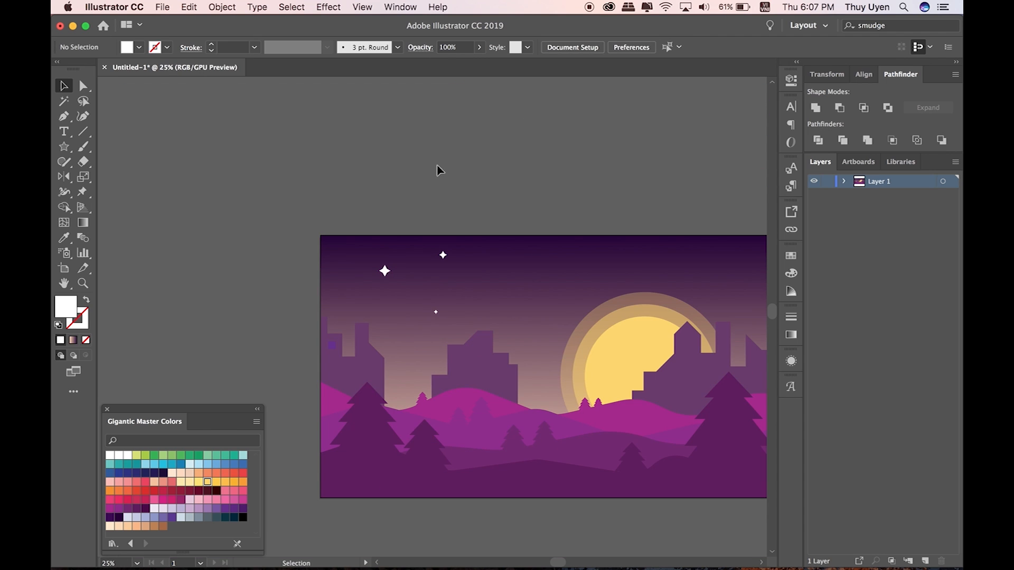
# Step: Scatter four more star copies in varied sizes across the middle and right of the sky
pyautogui.scroll(3, 323, 167)
pyautogui.moveTo(244, 310); pyautogui.dragTo(368, 230)
pyautogui.moveTo(258, 212); pyautogui.dragTo(596, 223)
pyautogui.moveTo(158, 241); pyautogui.dragTo(759, 280)
pyautogui.press('super+minus')
pyautogui.click(496, 187)
pyautogui.hscroll(-5, 419, 190)
pyautogui.moveTo(595, 279); pyautogui.dragTo(608, 270)
pyautogui.hscroll(-5, 649, 194)
pyautogui.scroll(-3, 650, 195)
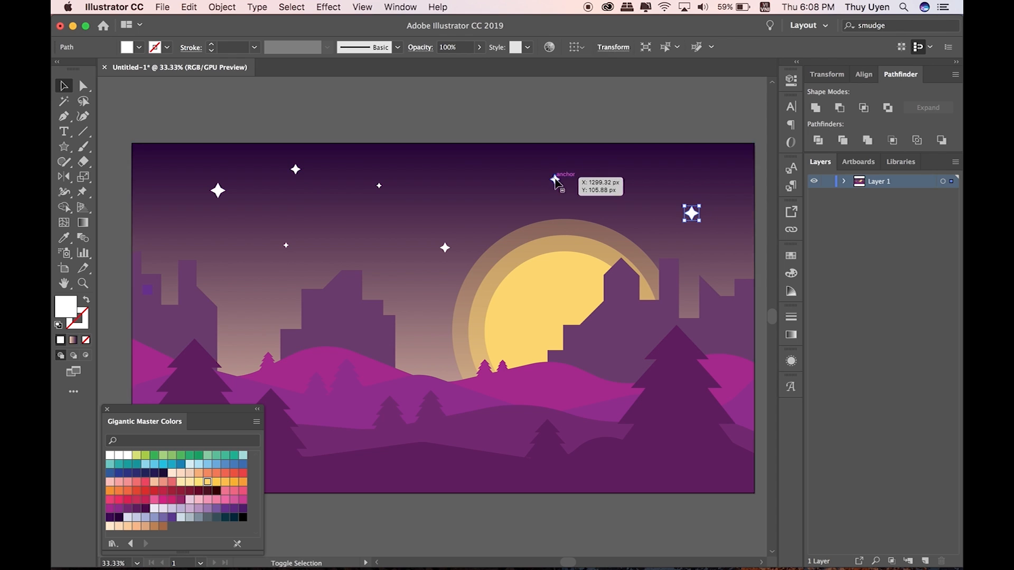
# Step: Select all seven white stars in the sky and group them
pyautogui.keyDown('shift'); pyautogui.click(555, 181); pyautogui.keyUp('shift')
pyautogui.keyDown('shift'); pyautogui.click(446, 249); pyautogui.keyUp('shift')
pyautogui.keyDown('shift'); pyautogui.click(380, 185); pyautogui.keyUp('shift')
pyautogui.keyDown('shift'); pyautogui.click(286, 245); pyautogui.keyUp('shift')
pyautogui.keyDown('shift'); pyautogui.click(295, 169); pyautogui.keyUp('shift')
pyautogui.keyDown('shift'); pyautogui.click(217, 190); pyautogui.keyUp('shift')
pyautogui.press('super+g')
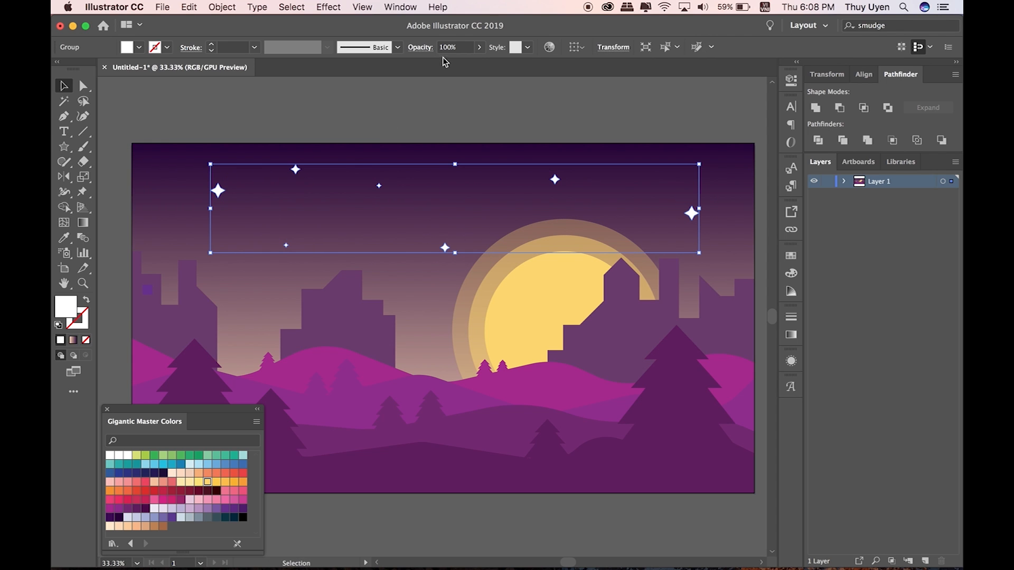
# Step: Lower the star group's opacity so the stars are semi-transparent, and deselect it
pyautogui.click(421, 48)
pyautogui.moveTo(421, 68); pyautogui.dragTo(392, 86)
pyautogui.click(515, 101)
pyautogui.click(516, 102)
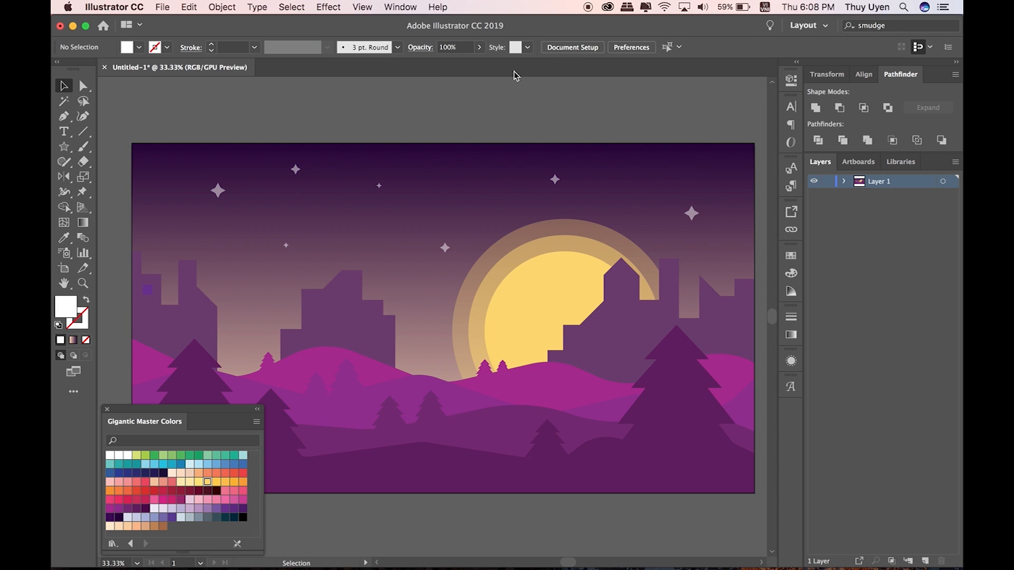
pyautogui.press('super+minus')
pyautogui.press('super+minus')
pyautogui.press('super+plus')
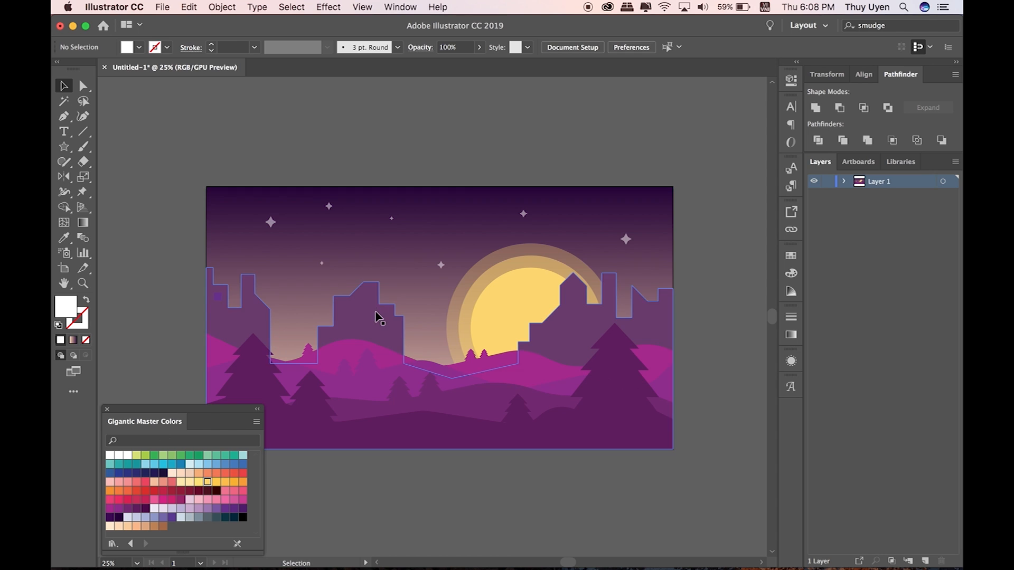
pyautogui.moveTo(627, 156); pyautogui.dragTo(648, 114)
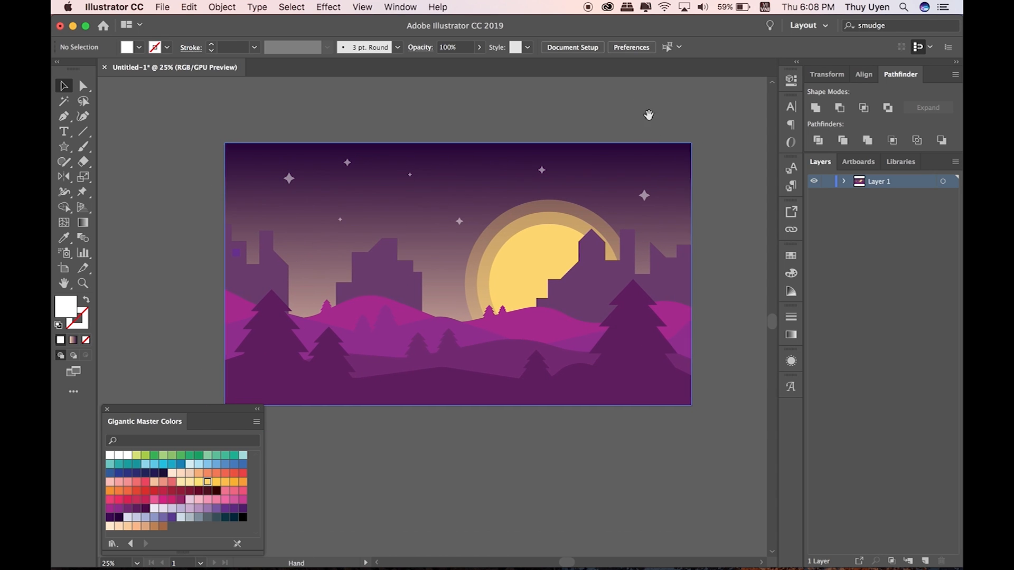